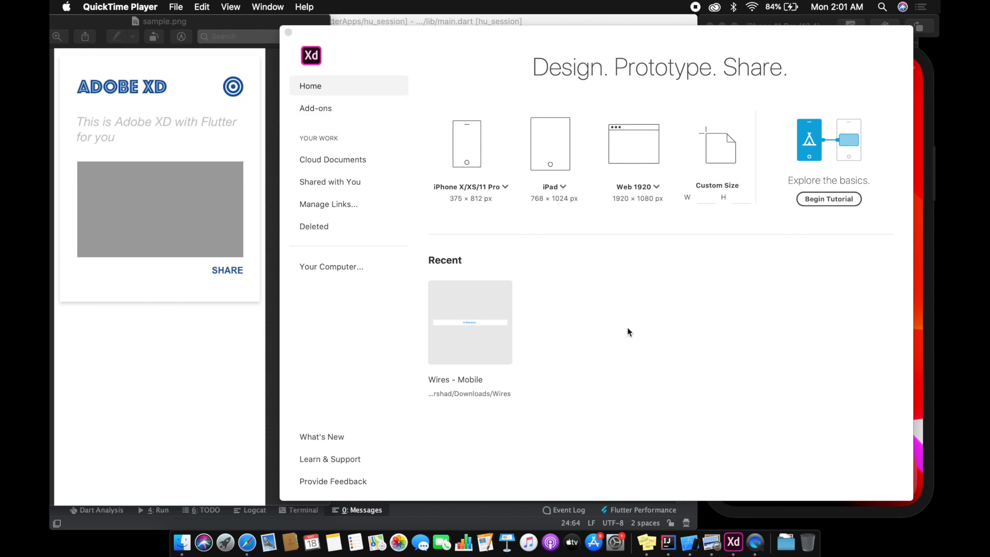
# Step: Look over the hu_session project in IntelliJ IDEA, the sample.png mockup and the browser's Adobe XD download results, returning to Adobe XD
pyautogui.click(668, 542)
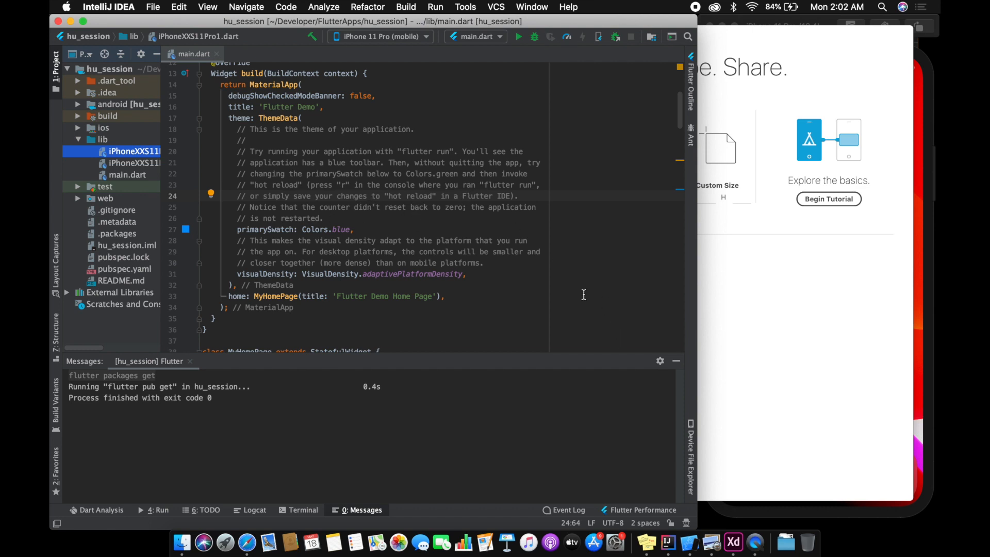
pyautogui.click(766, 50)
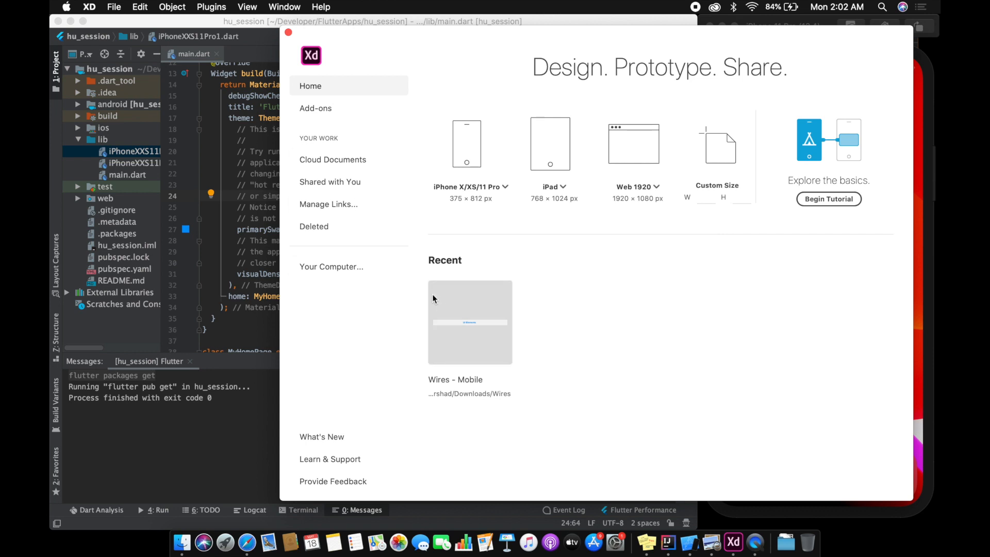
pyautogui.click(711, 542)
pyautogui.click(435, 45)
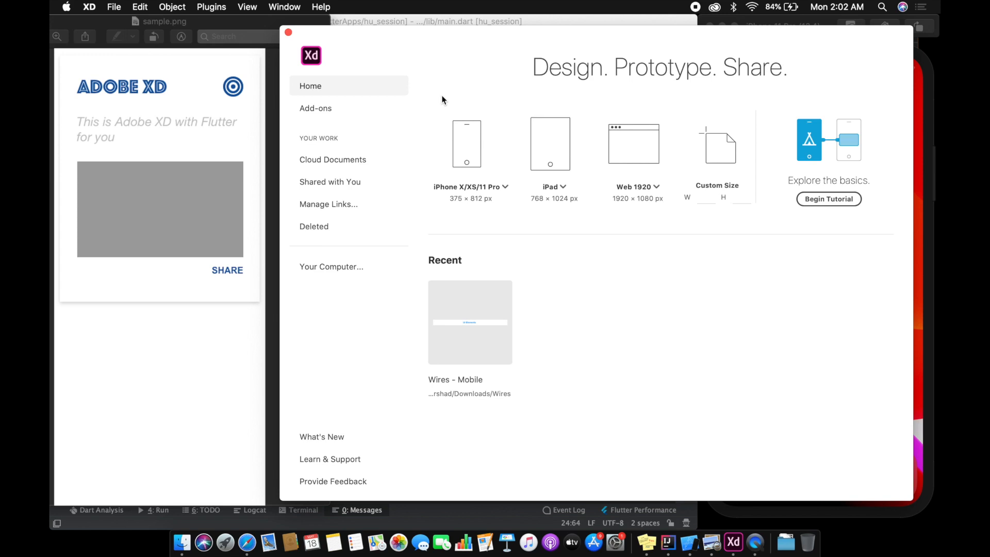
pyautogui.hotkey('ctrl', 'Right')
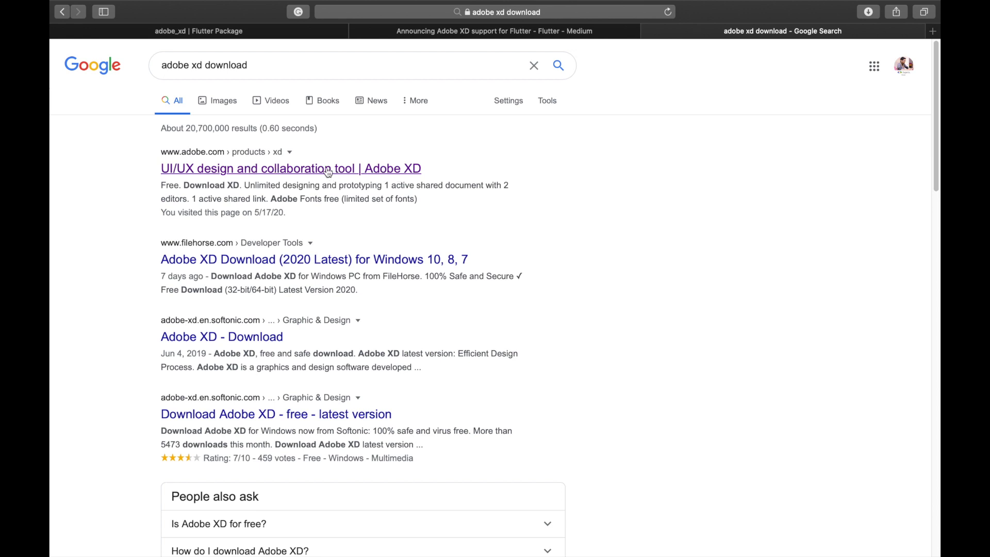
pyautogui.hotkey('ctrl', 'Left')
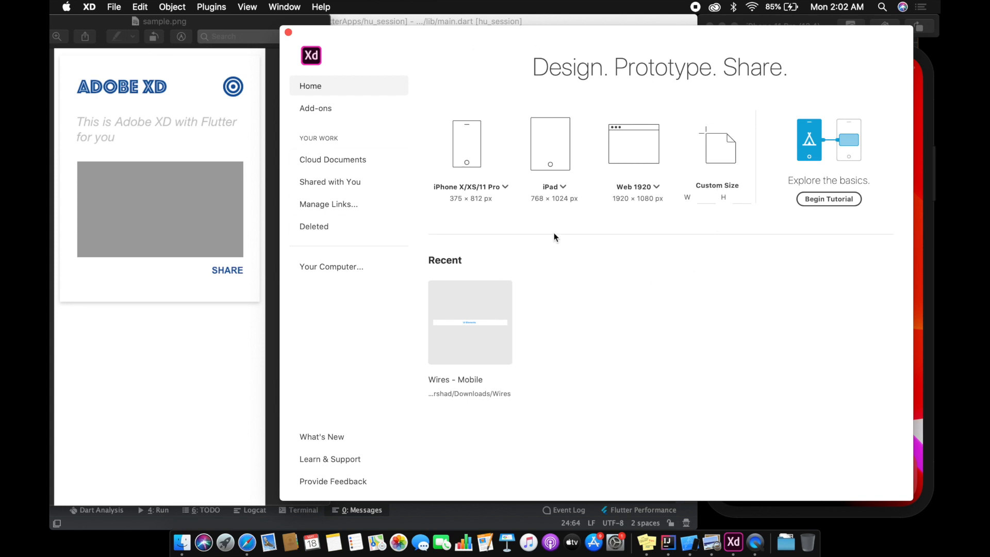
# Step: Search the XD plugin catalogue for "FLutter", check the XD to Flutter Plugin entry, and close the catalogue
pyautogui.click(330, 109)
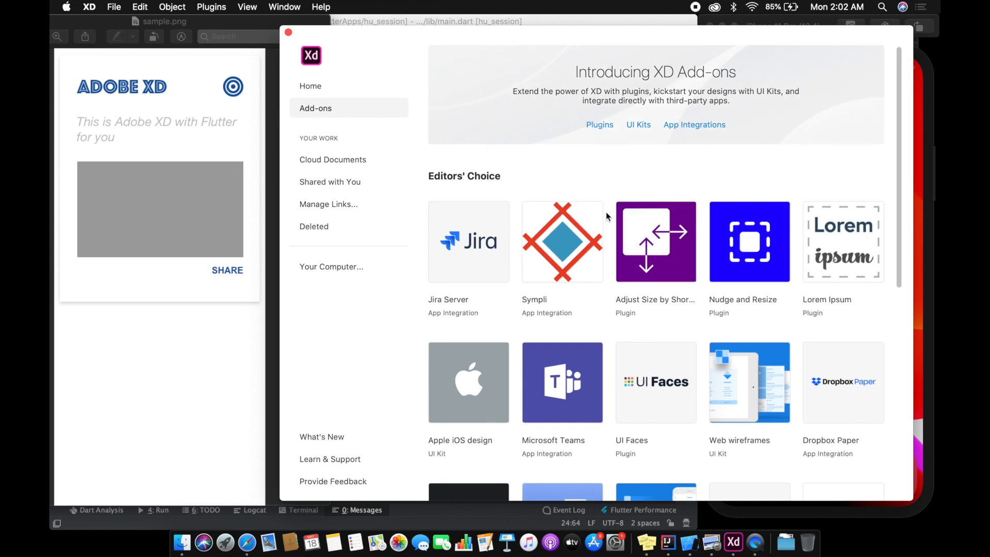
pyautogui.click(599, 126)
pyautogui.click(720, 139)
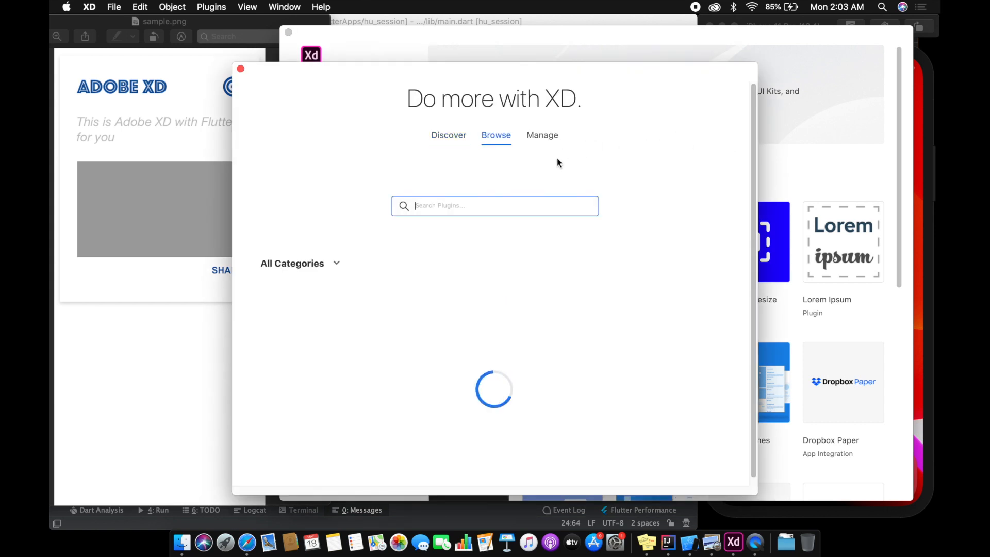
pyautogui.write('Flutter')
pyautogui.press('Return')
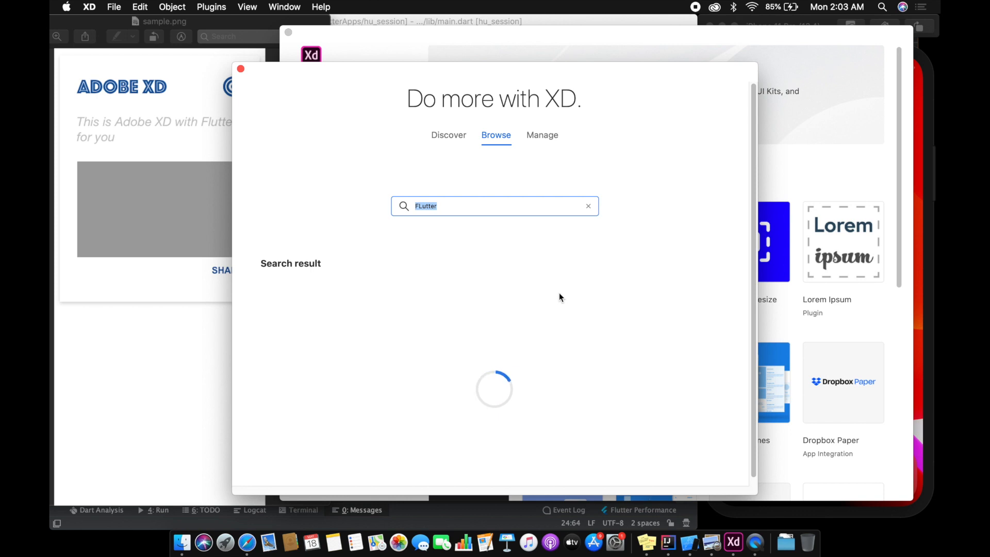
pyautogui.scroll(-3, 510, 302)
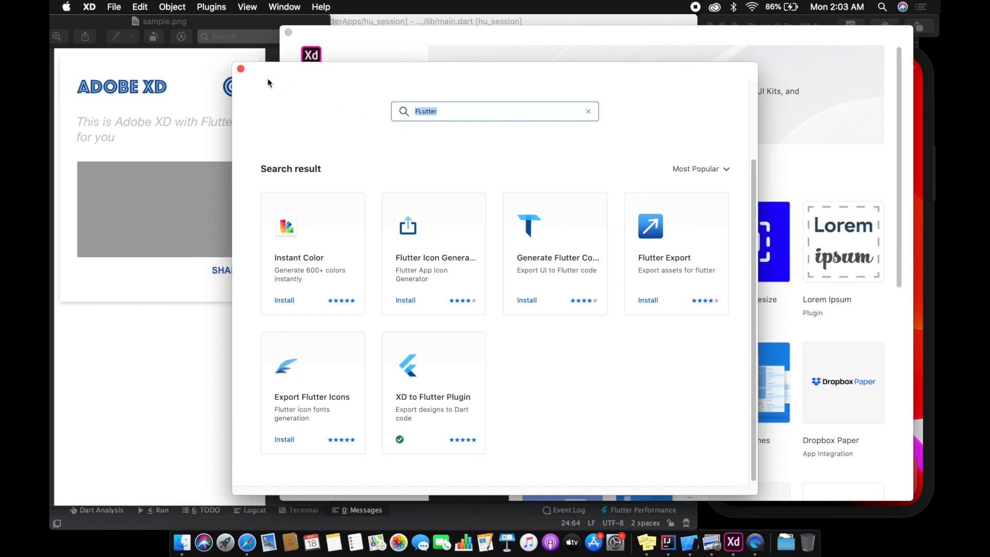
pyautogui.click(240, 68)
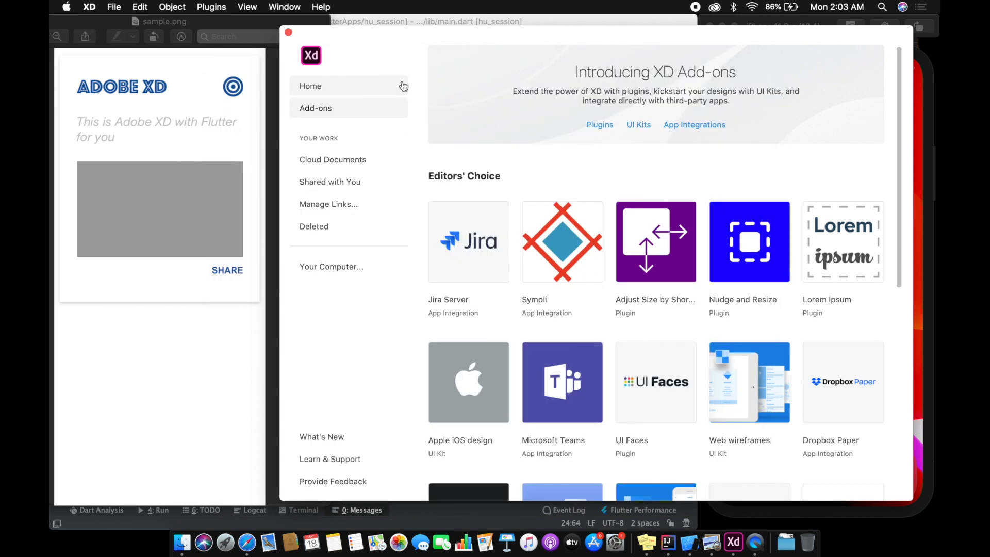
# Step: Create a document from the iPhone X/XS/11 Pro preset and fit its window beside the sample.png mockup
pyautogui.click(311, 87)
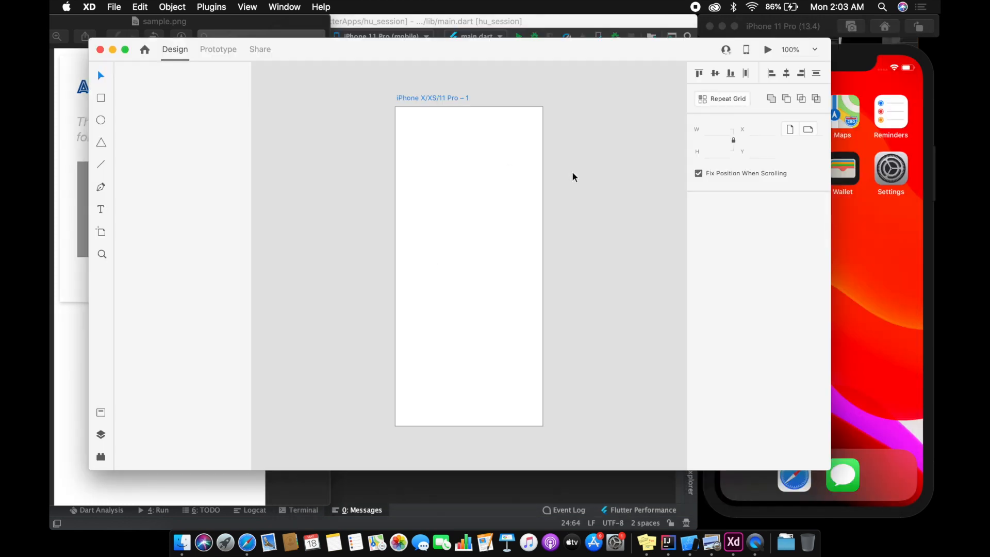
pyautogui.moveTo(327, 49); pyautogui.dragTo(378, 55)
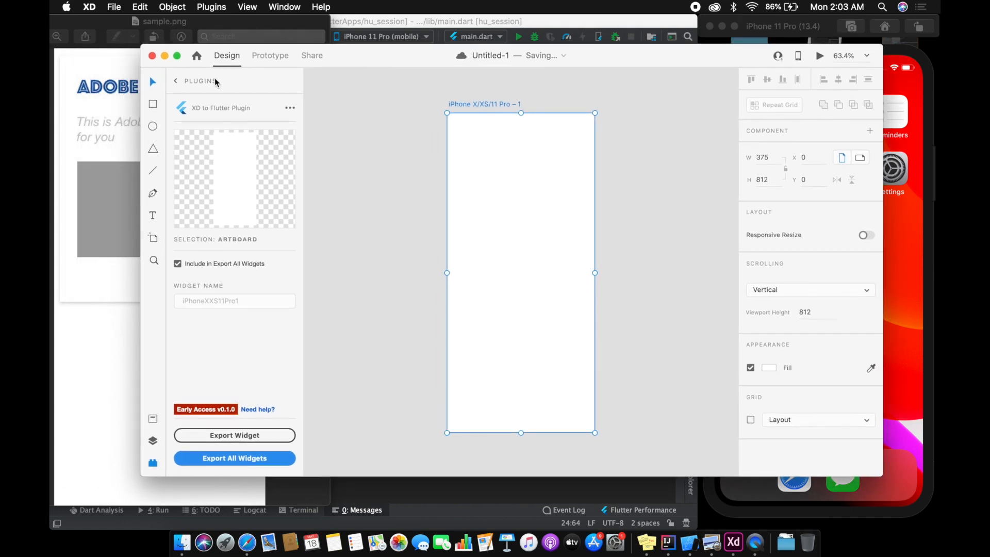
pyautogui.moveTo(141, 67); pyautogui.dragTo(329, 73)
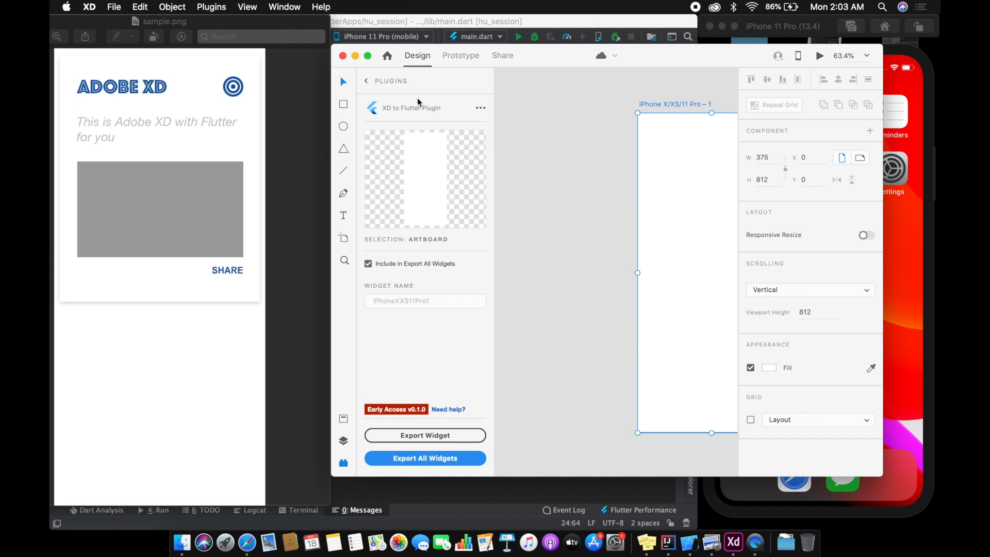
pyautogui.press('super+0')
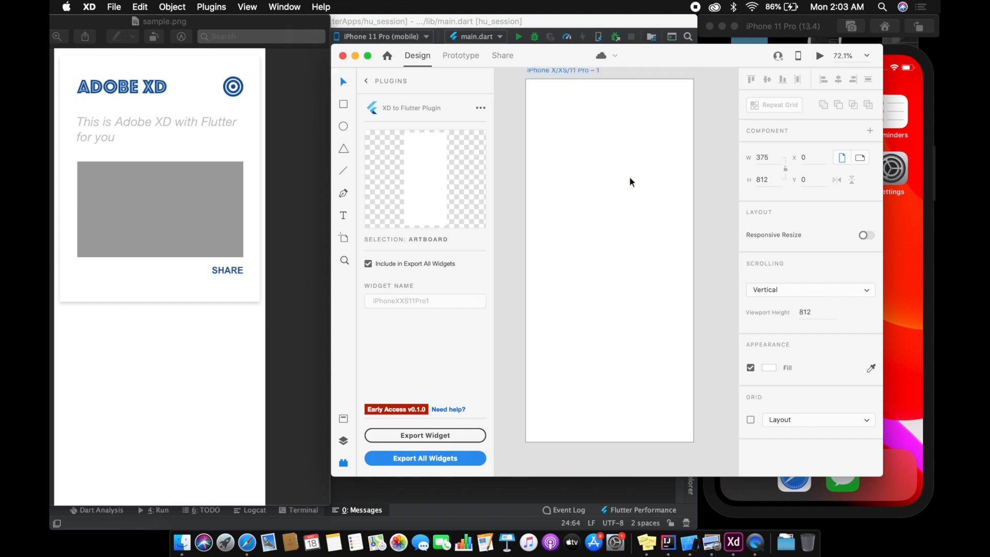
pyautogui.doubleClick(548, 55)
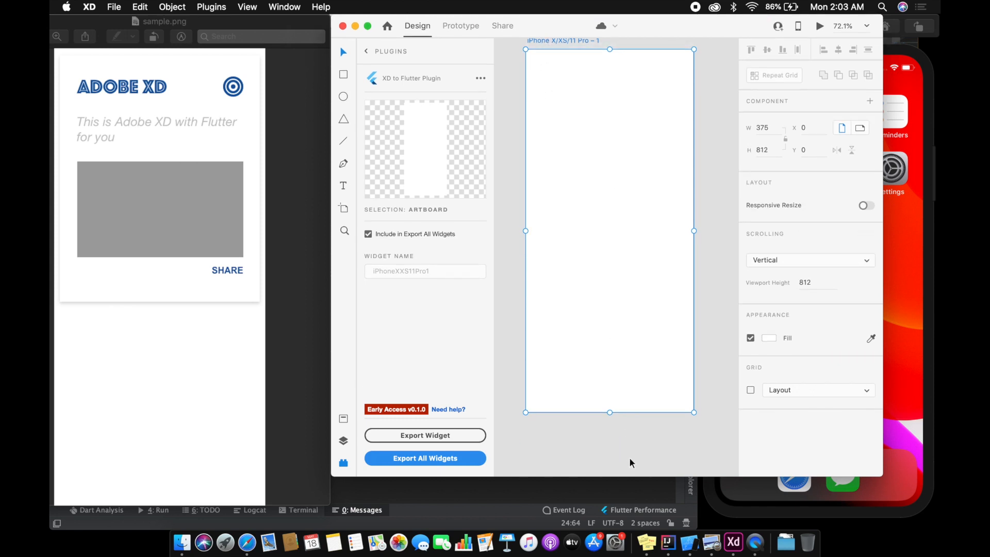
pyautogui.doubleClick(628, 474)
pyautogui.moveTo(883, 223); pyautogui.dragTo(937, 222)
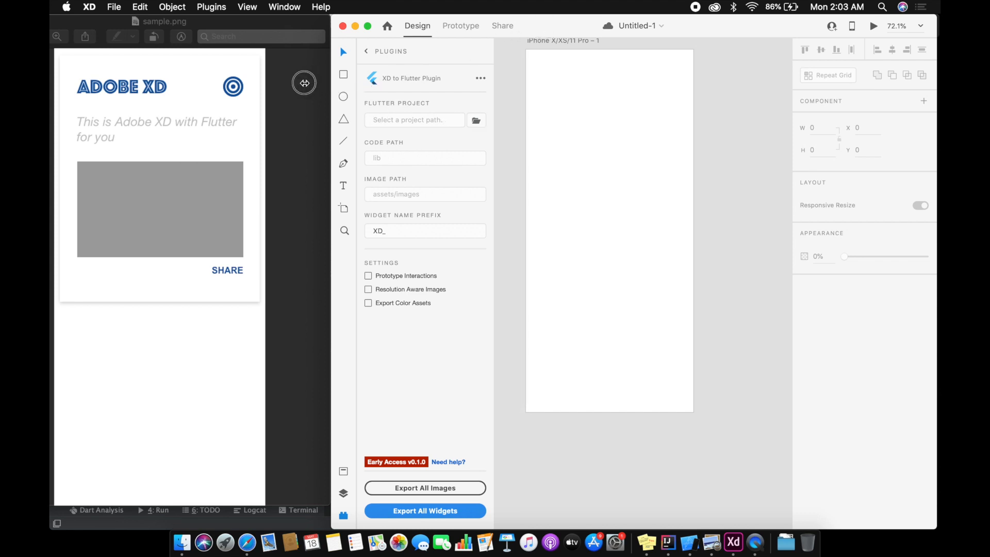
pyautogui.moveTo(331, 83); pyautogui.dragTo(271, 83)
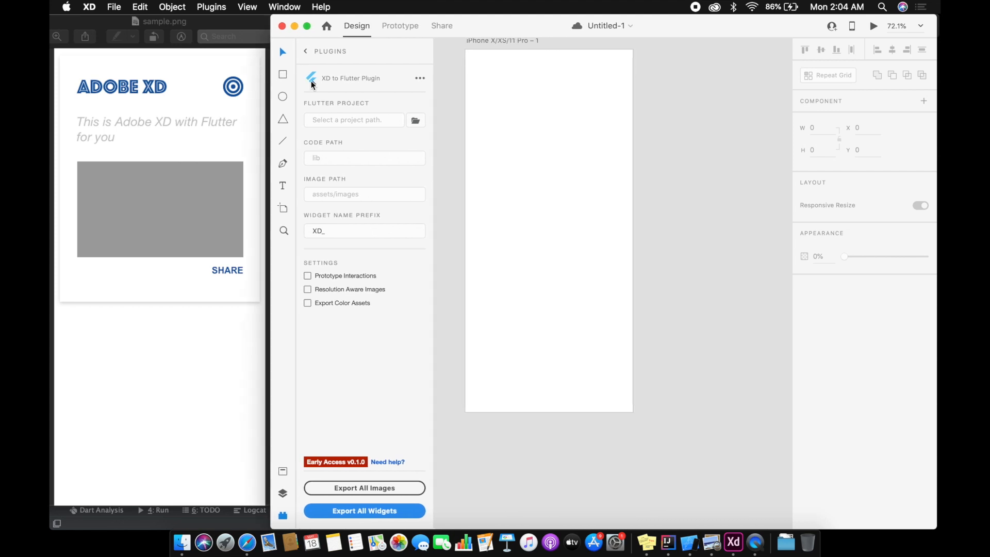
# Step: Draw a card rectangle about 358 by 414 in the upper half of the artboard and position it at about X 9, Y 8
pyautogui.scroll(2, 657, 163)
pyautogui.hscroll(-2, 657, 163)
pyautogui.scroll(4, 662, 155)
pyautogui.scroll(-2, 662, 155)
pyautogui.scroll(-1, 662, 155)
pyautogui.hscroll(-1, 662, 155)
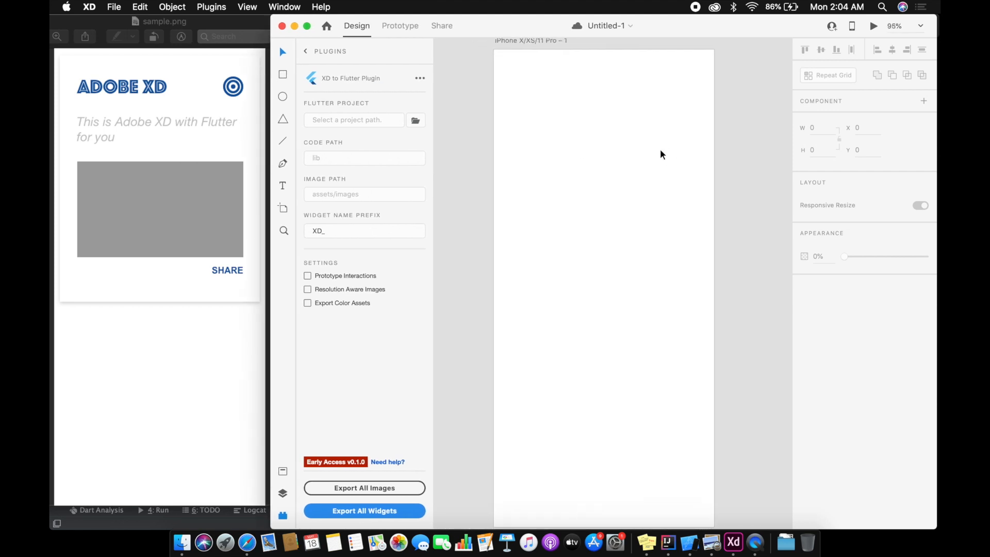
pyautogui.scroll(-1, 661, 153)
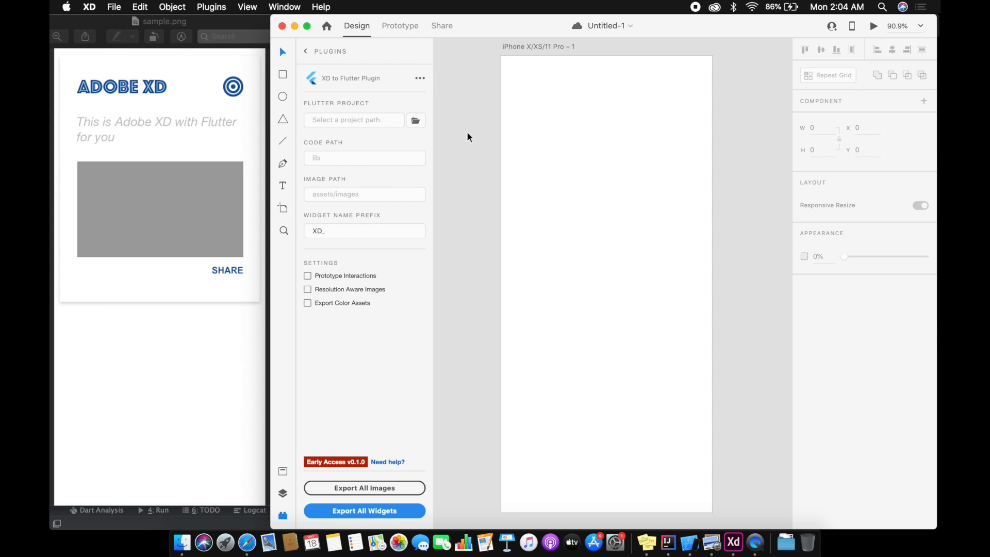
pyautogui.click(284, 79)
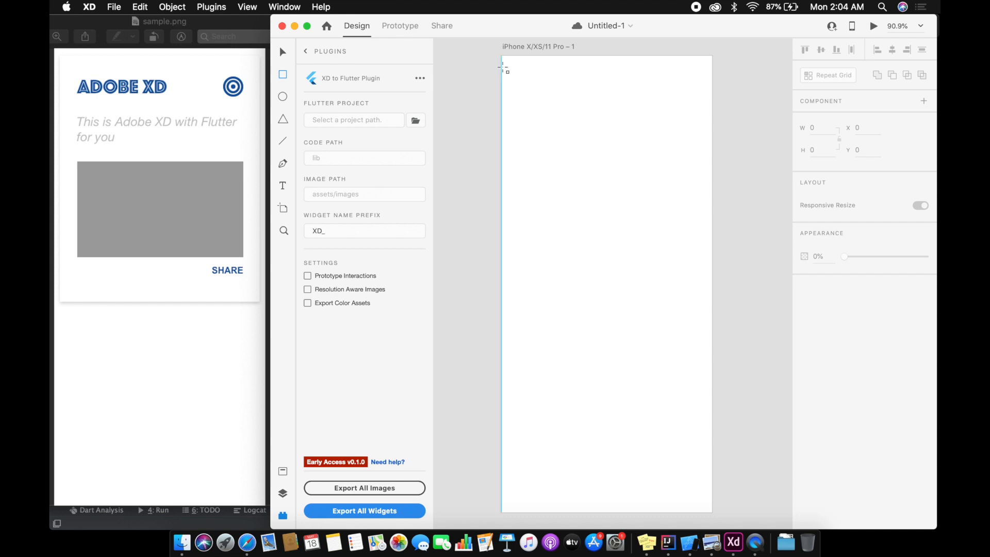
pyautogui.moveTo(507, 62); pyautogui.dragTo(706, 295)
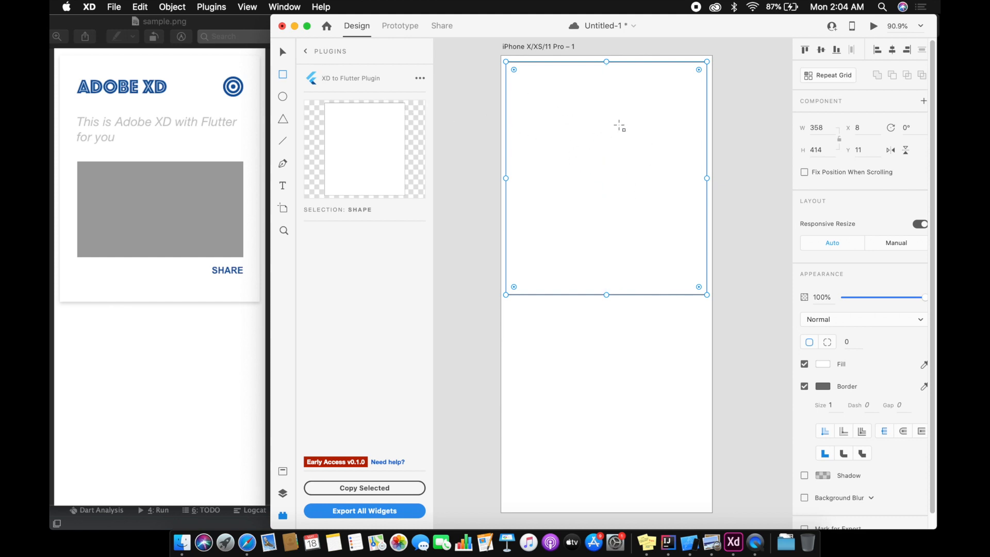
pyautogui.moveTo(575, 146); pyautogui.dragTo(626, 154)
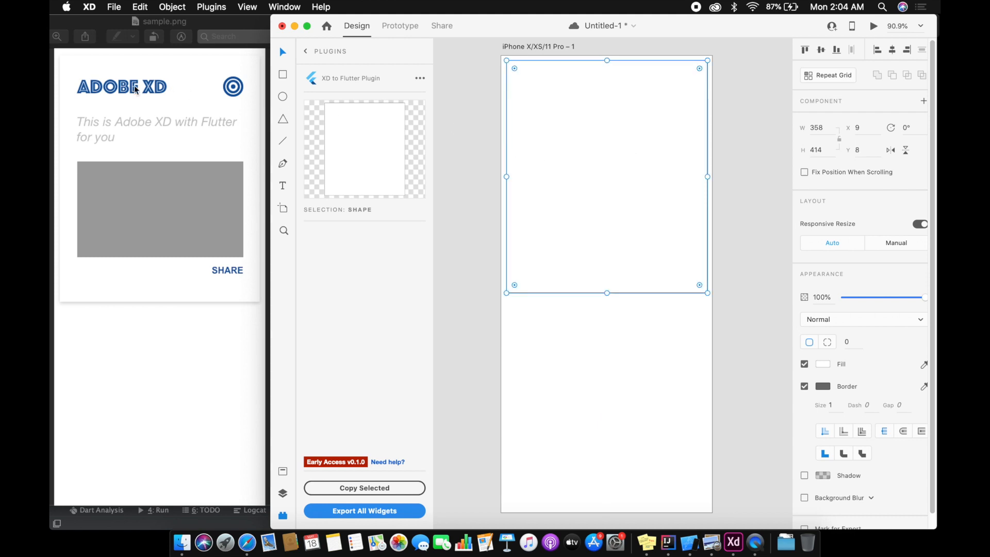
# Step: Add the heading text "ADOBE XD" near the upper-left corner of the card rectangle
pyautogui.click(283, 185)
pyautogui.click(527, 83)
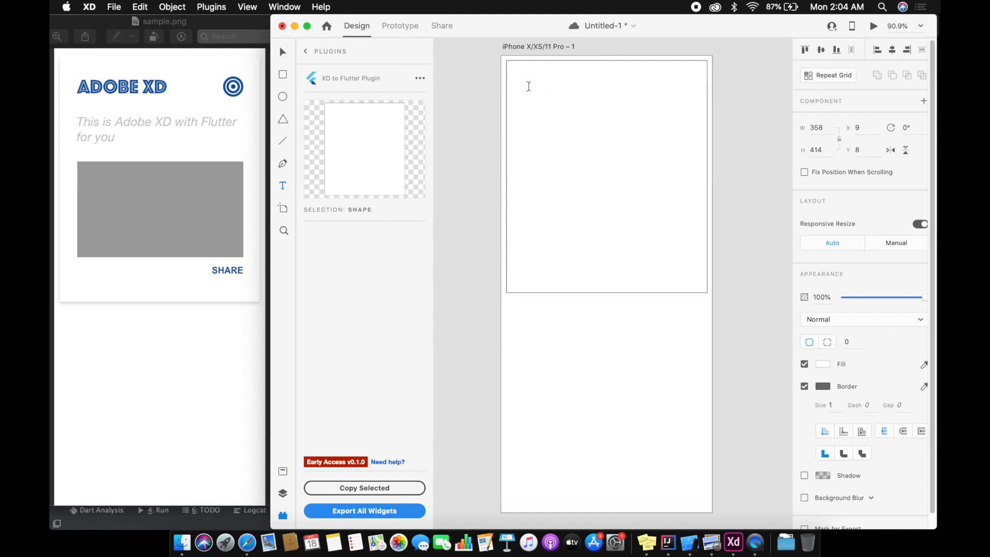
pyautogui.write('ADOBE XD')
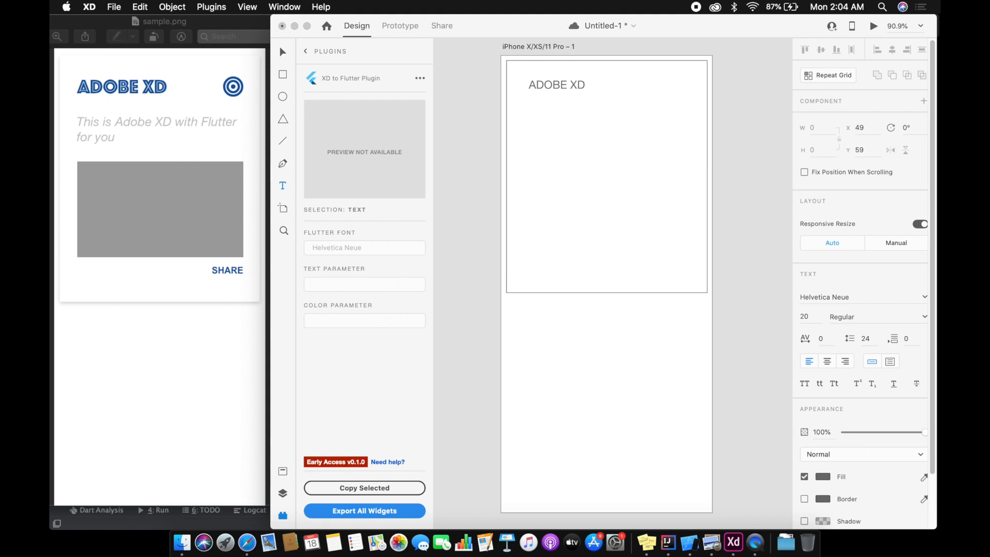
# Step: Set the ADOBE XD heading to the Phosphate font at size 28
pyautogui.press('super+a')
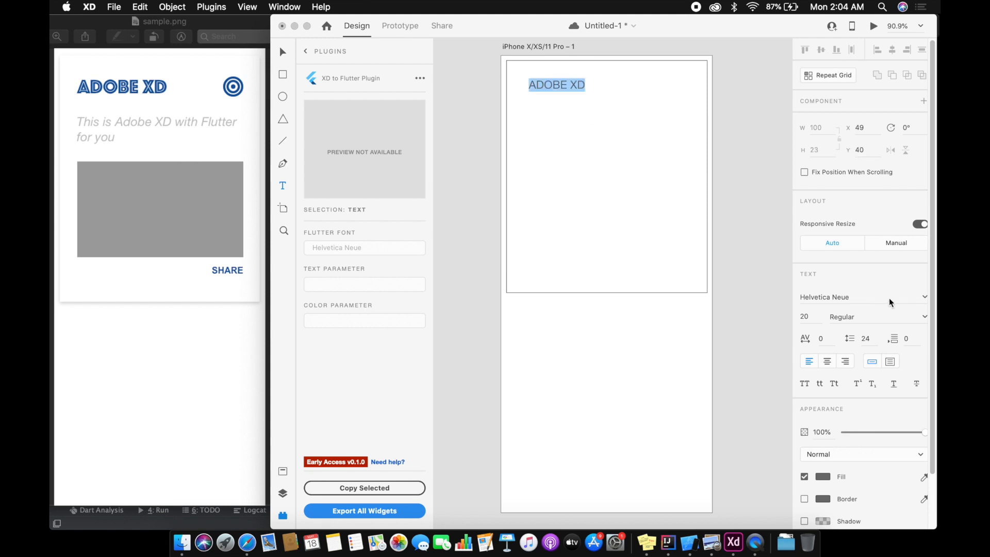
pyautogui.click(925, 297)
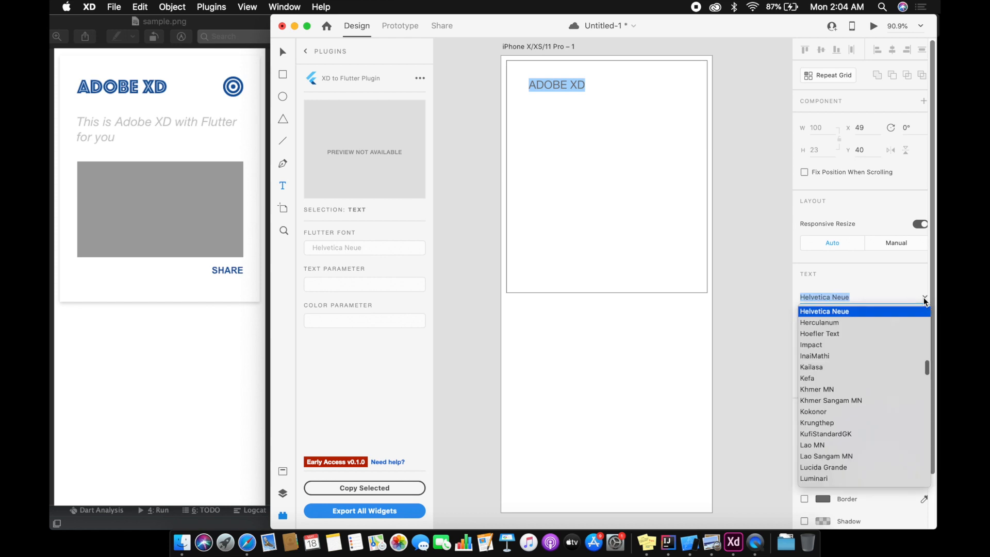
pyautogui.moveTo(927, 369); pyautogui.dragTo(924, 396)
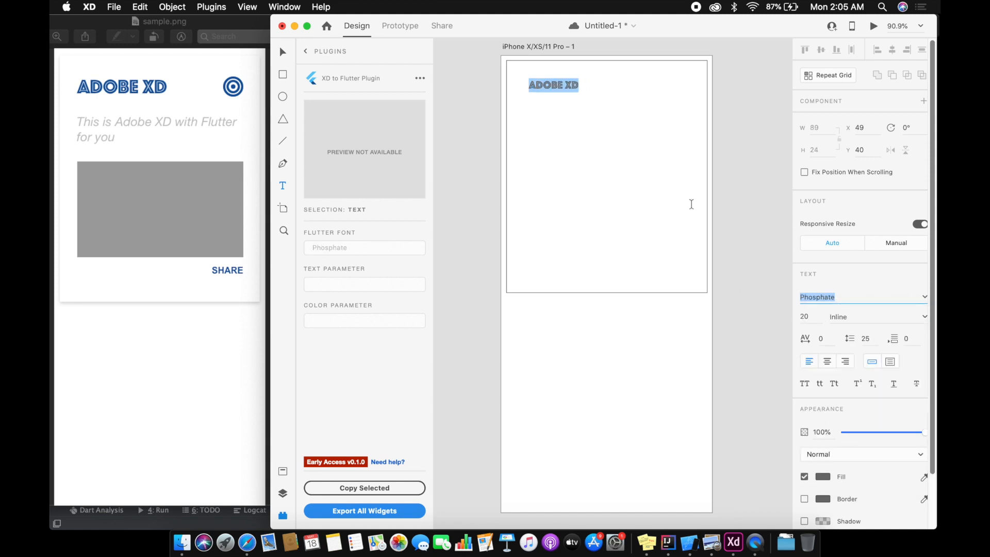
pyautogui.click(810, 317)
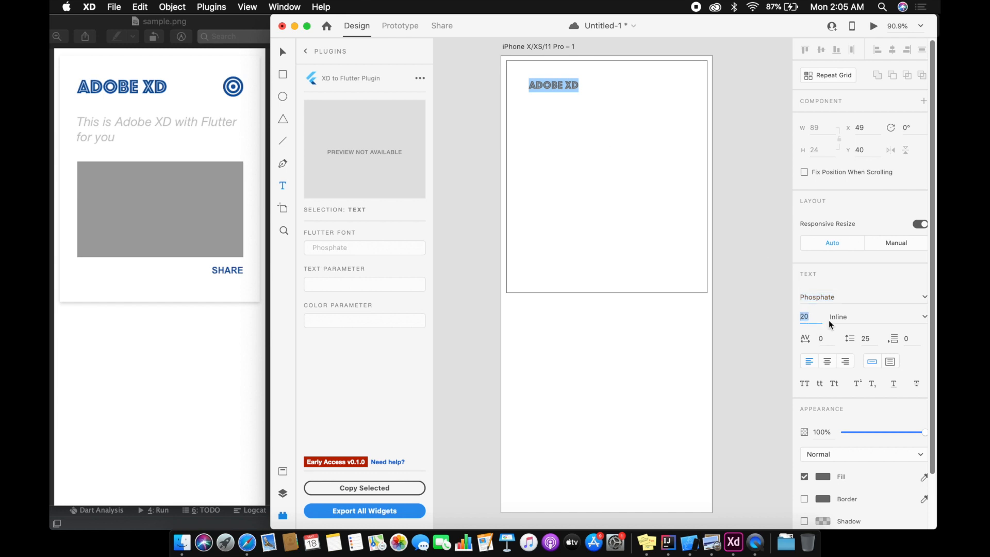
pyautogui.write('24')
pyautogui.press('Return')
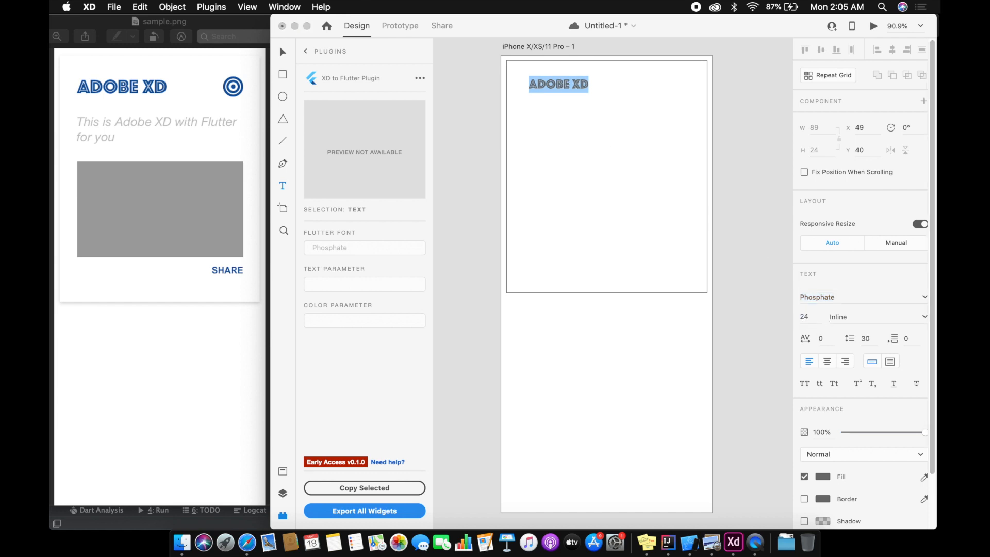
pyautogui.click(807, 316)
pyautogui.write('28')
pyautogui.press('Return')
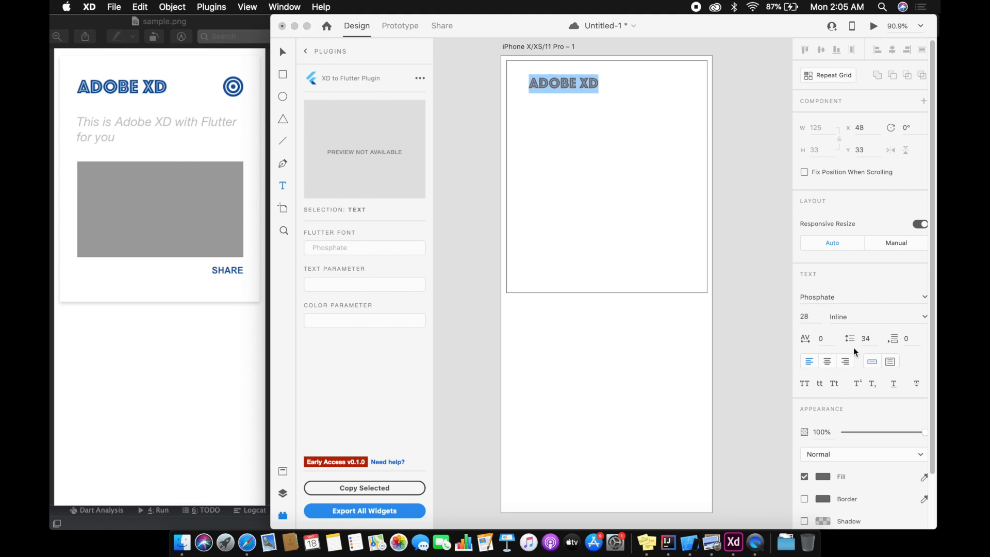
# Step: Fill the ADOBE XD heading with dark blue, about #265A86, and move it to about X 39, Y 37
pyautogui.click(823, 476)
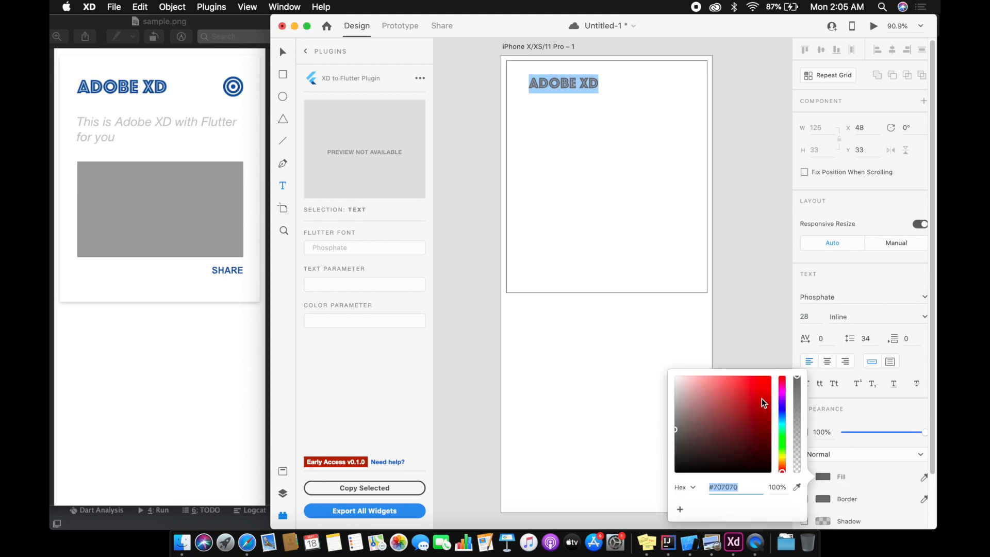
pyautogui.moveTo(782, 424); pyautogui.dragTo(744, 423)
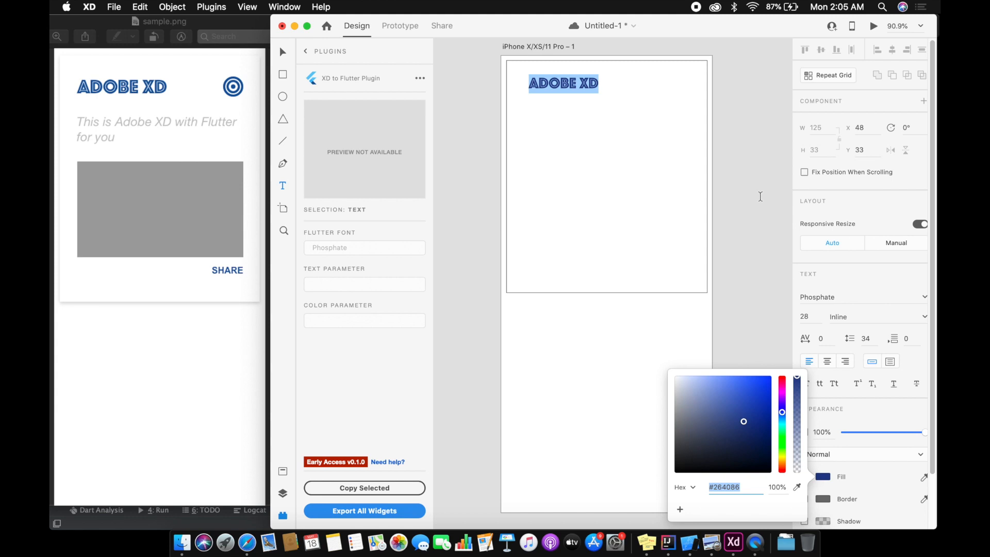
pyautogui.moveTo(784, 417); pyautogui.dragTo(784, 417)
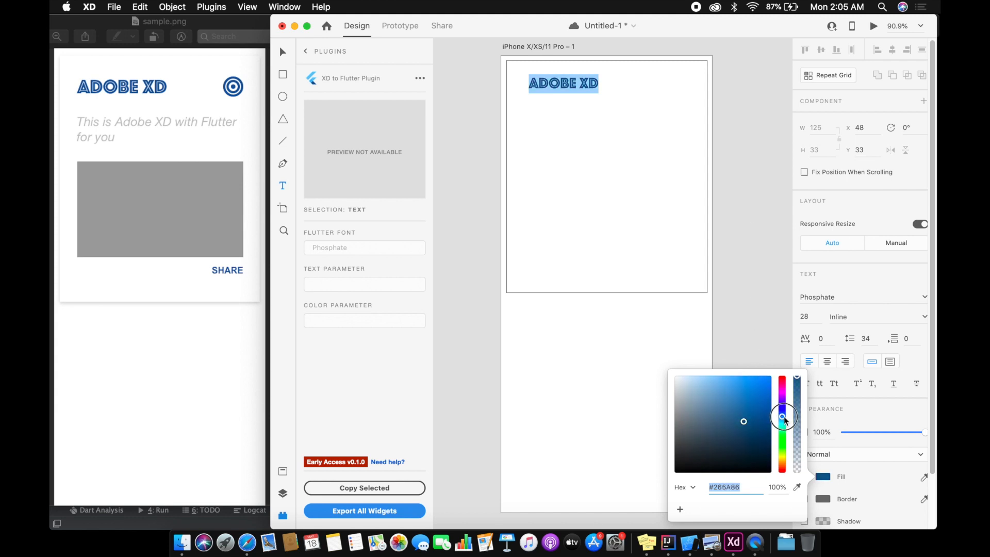
pyautogui.click(772, 197)
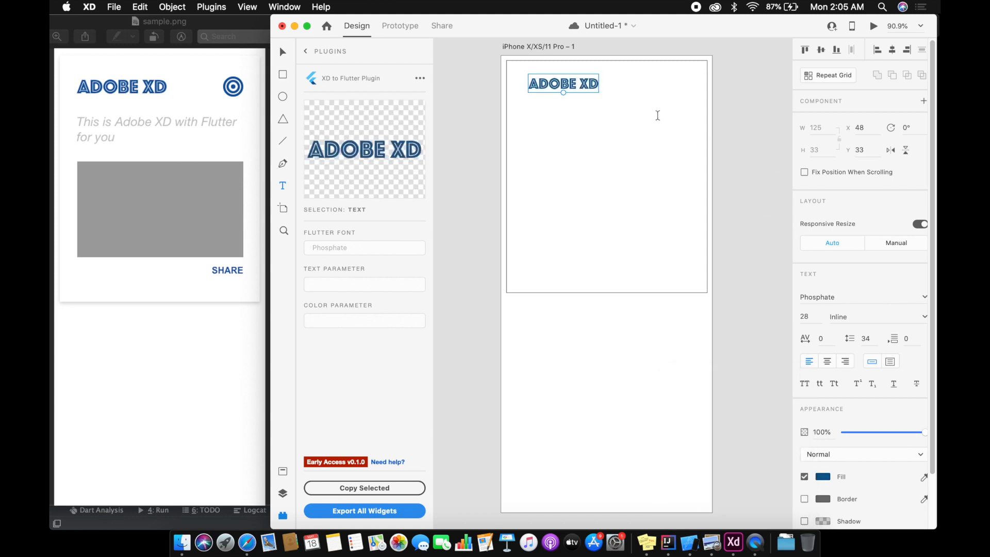
pyautogui.moveTo(559, 90); pyautogui.dragTo(553, 89)
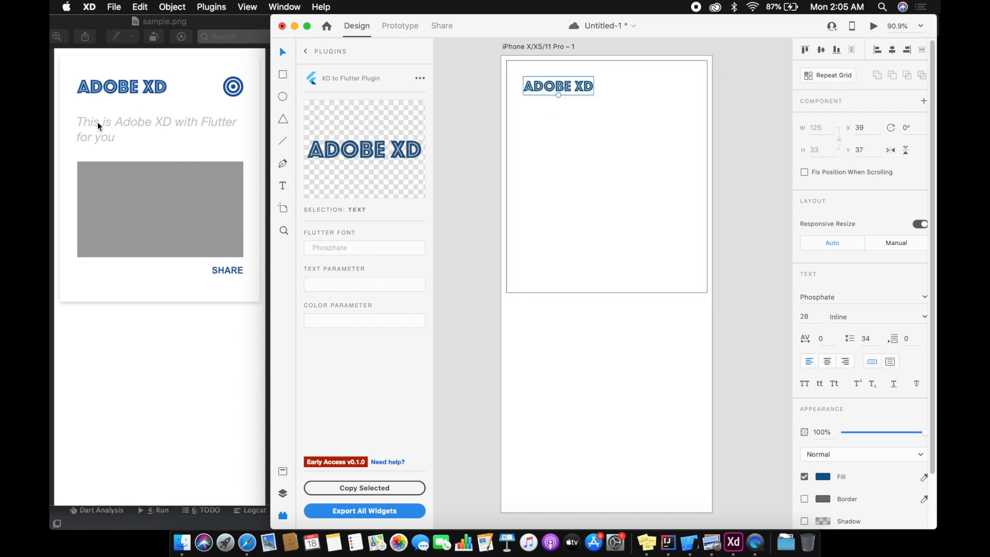
# Step: Add the tagline text "This is Adobe XD + Flutter for you" on two lines below the ADOBE XD heading
pyautogui.click(284, 187)
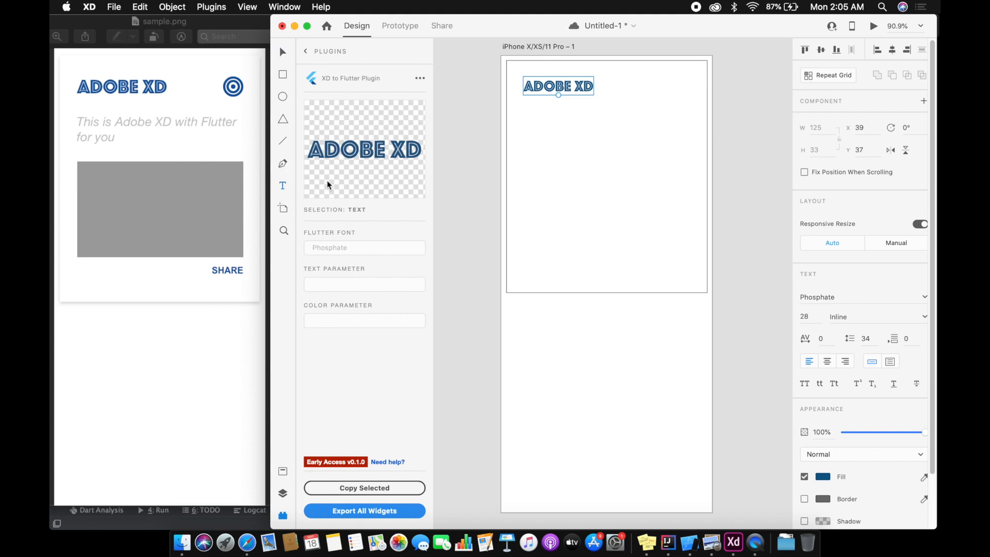
pyautogui.click(523, 114)
pyautogui.write('This is adobce')
pyautogui.press('BackSpace')
pyautogui.press('BackSpace')
pyautogui.write('e')
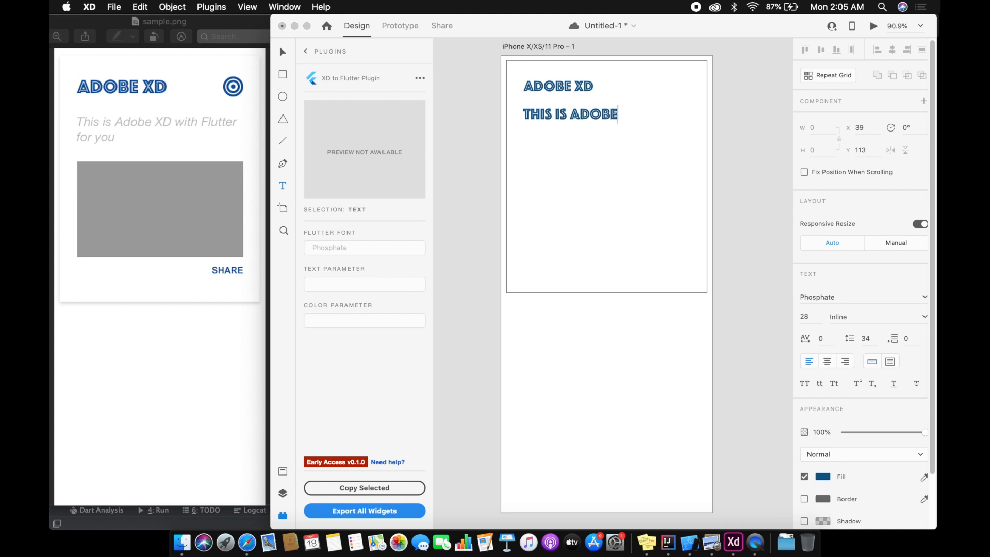
pyautogui.write(' XD + Flutter')
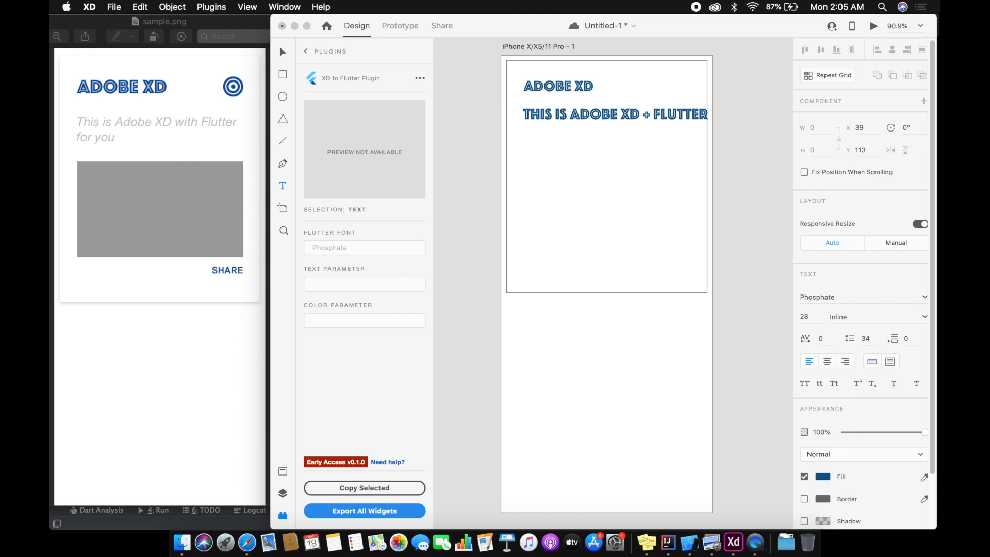
pyautogui.write(' for you')
# Step: Change the whole tagline's font to Arial
pyautogui.press('super+a')
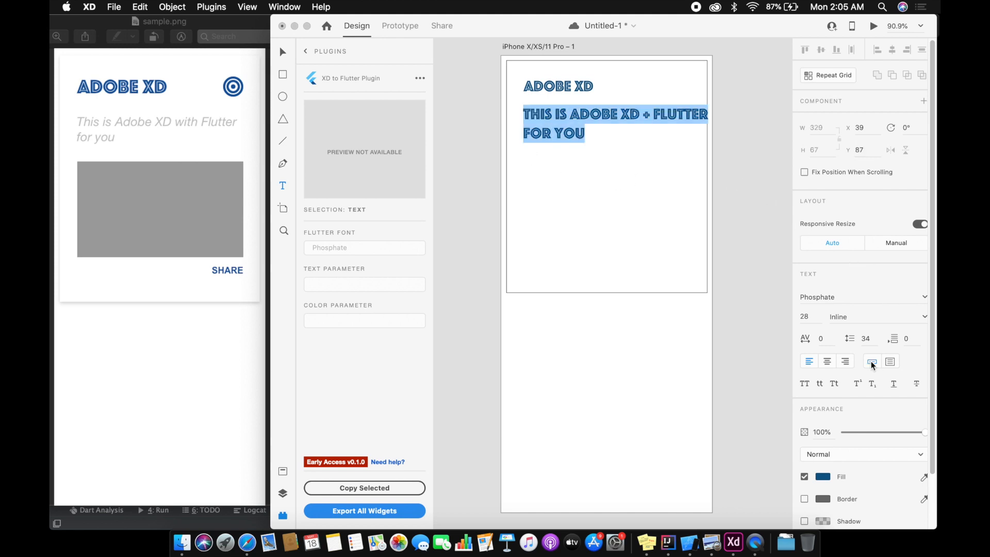
pyautogui.click(920, 297)
pyautogui.moveTo(926, 401); pyautogui.dragTo(927, 312)
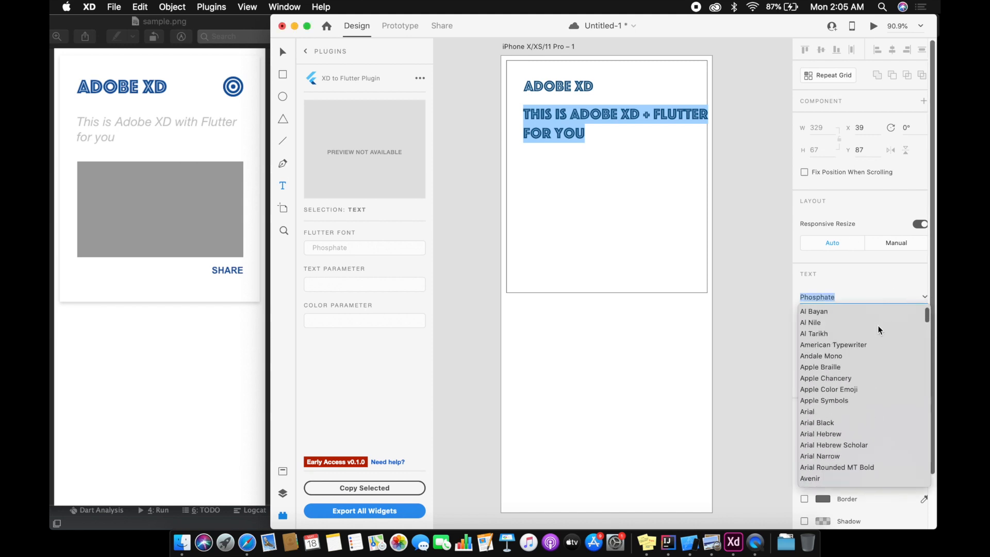
pyautogui.click(816, 402)
pyautogui.click(924, 297)
pyautogui.click(816, 327)
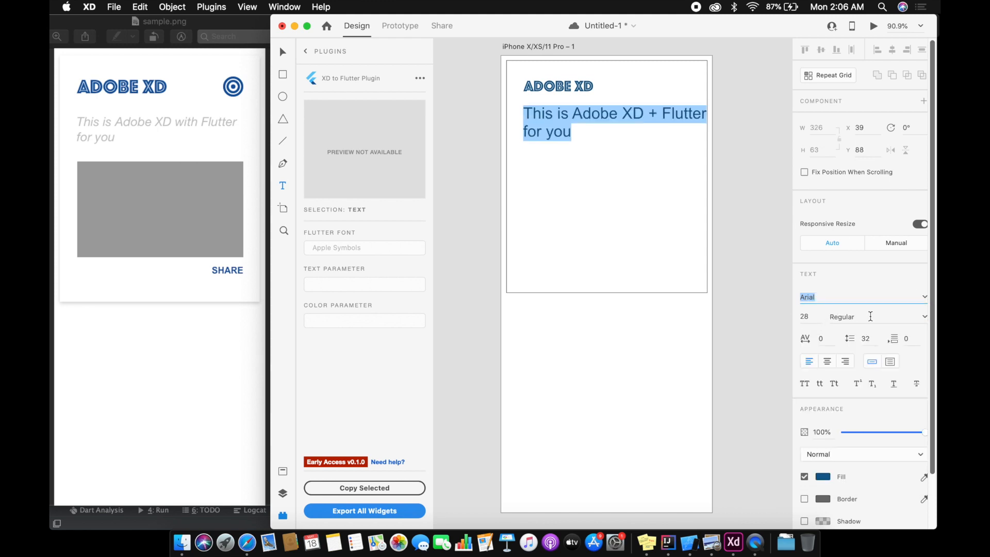
# Step: Set the tagline to Italic at size 20 and move it up to about X 39, Y 86
pyautogui.click(871, 316)
pyautogui.click(922, 316)
pyautogui.click(897, 356)
pyautogui.click(811, 315)
pyautogui.write('20')
pyautogui.press('Return')
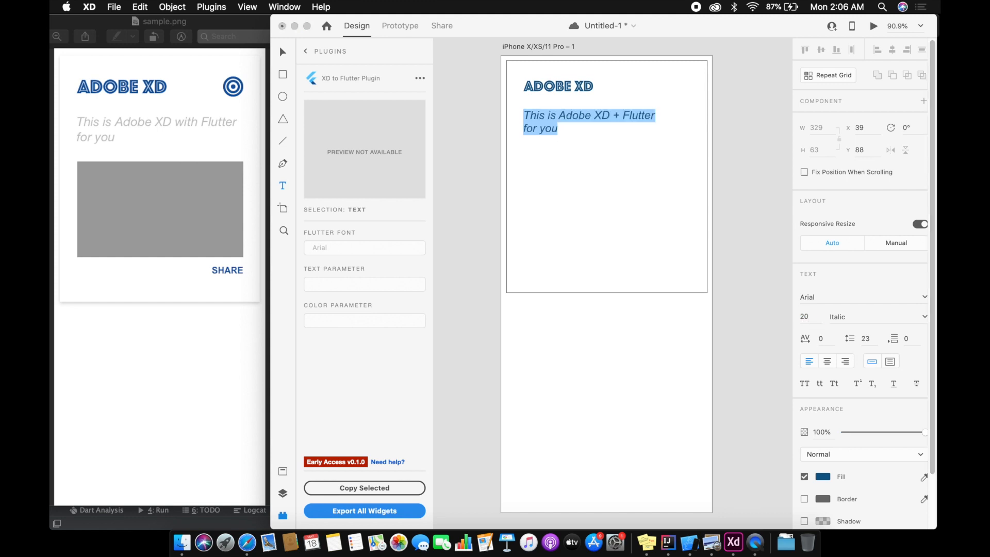
pyautogui.press('Escape')
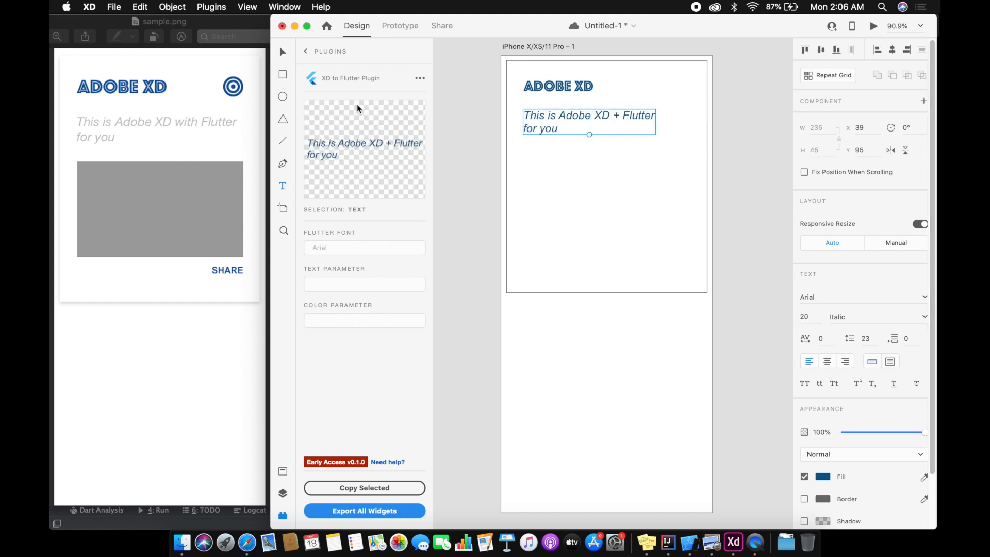
pyautogui.moveTo(530, 119); pyautogui.dragTo(547, 114)
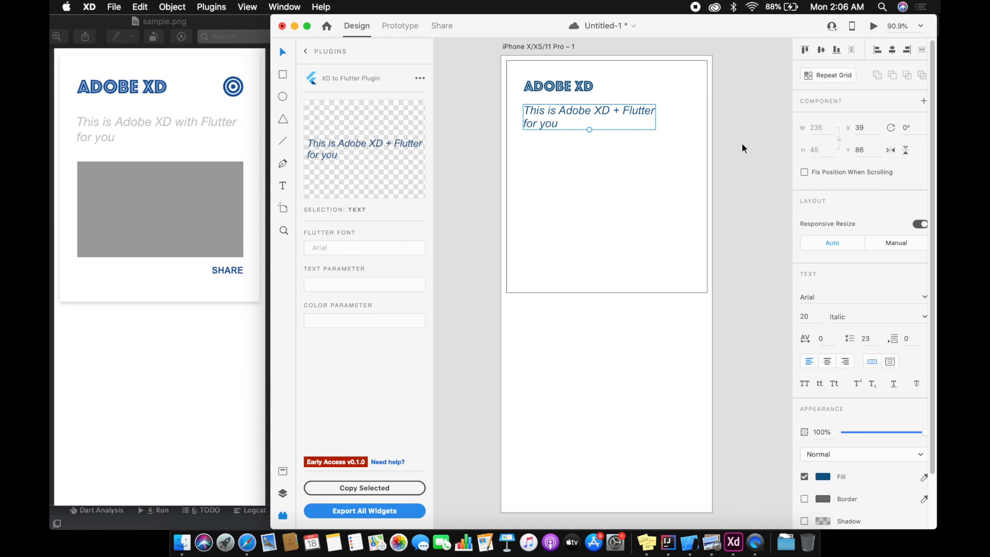
# Step: Draw a rectangle about 298 by 186 below the tagline at about X 39, Y 172 and remove its border
pyautogui.click(283, 74)
pyautogui.moveTo(523, 153)
pyautogui.mouseDown()
pyautogui.moveTo(539, 178)
pyautogui.moveTo(652, 258)
pyautogui.moveTo(696, 245)
pyautogui.moveTo(690, 257)
pyautogui.mouseUp()
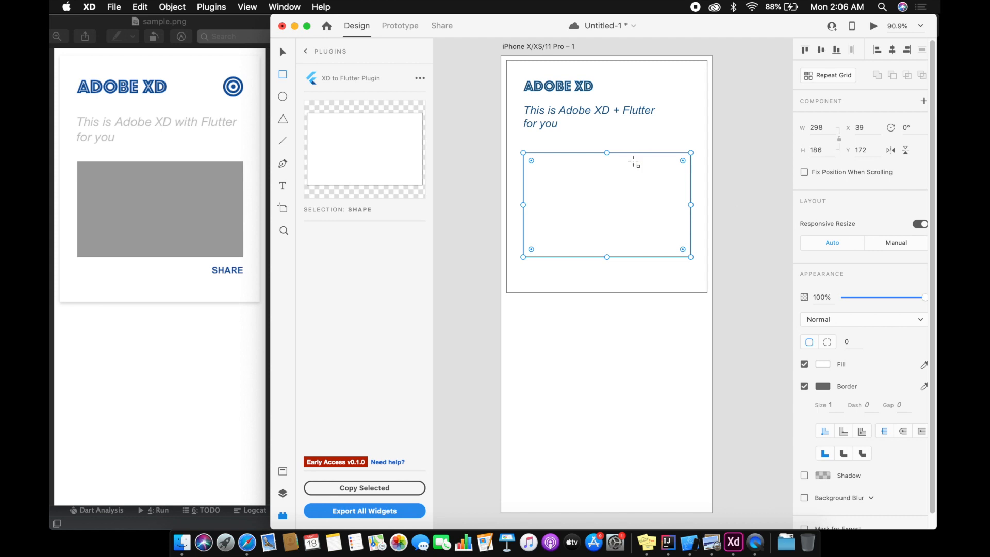
pyautogui.press('v')
pyautogui.click(804, 386)
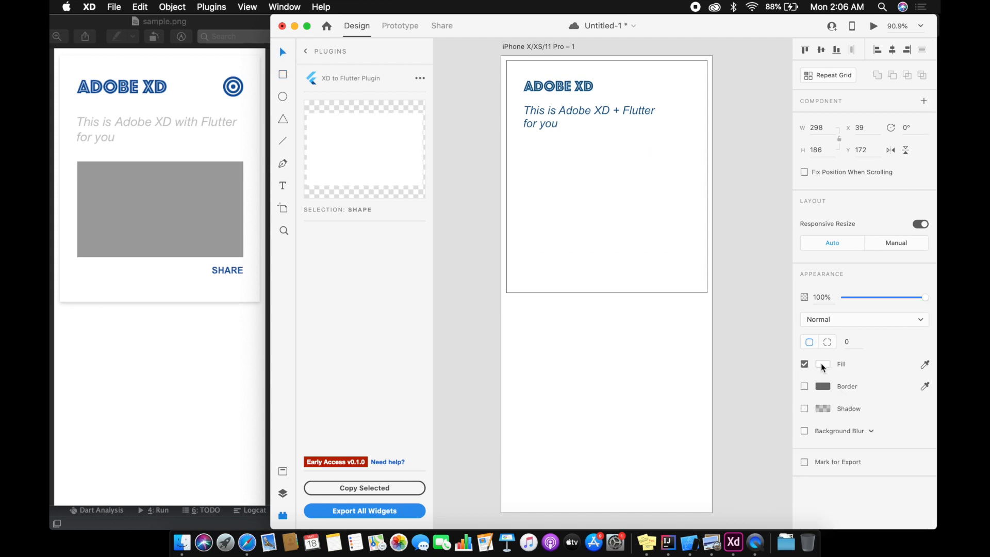
# Step: Fill the inner rectangle with a light blue, about #97BBCB
pyautogui.click(823, 363)
pyautogui.moveTo(714, 372); pyautogui.dragTo(664, 356)
pyautogui.moveTo(782, 327)
pyautogui.mouseDown()
pyautogui.moveTo(782, 347)
pyautogui.moveTo(711, 307)
pyautogui.moveTo(697, 307)
pyautogui.moveTo(701, 326)
pyautogui.mouseUp()
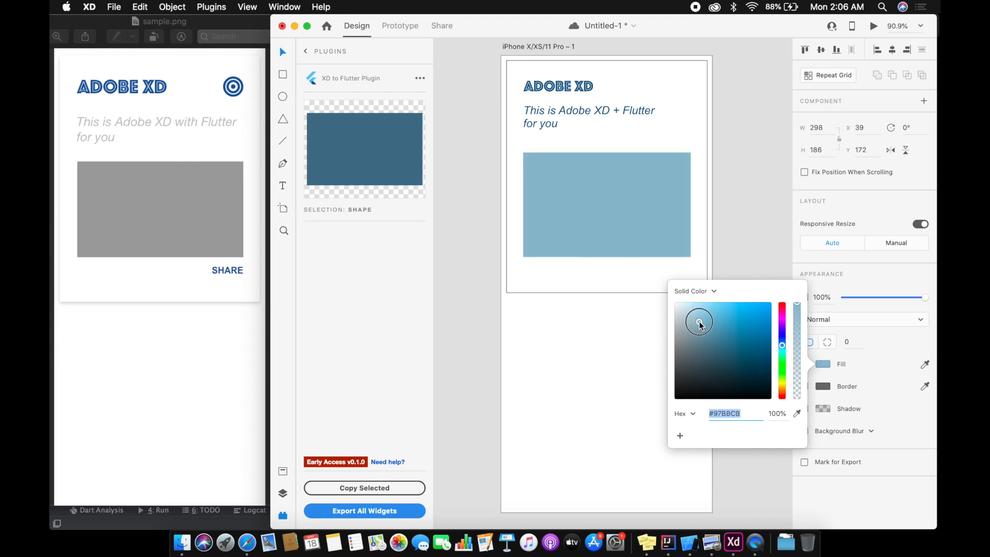
pyautogui.click(753, 238)
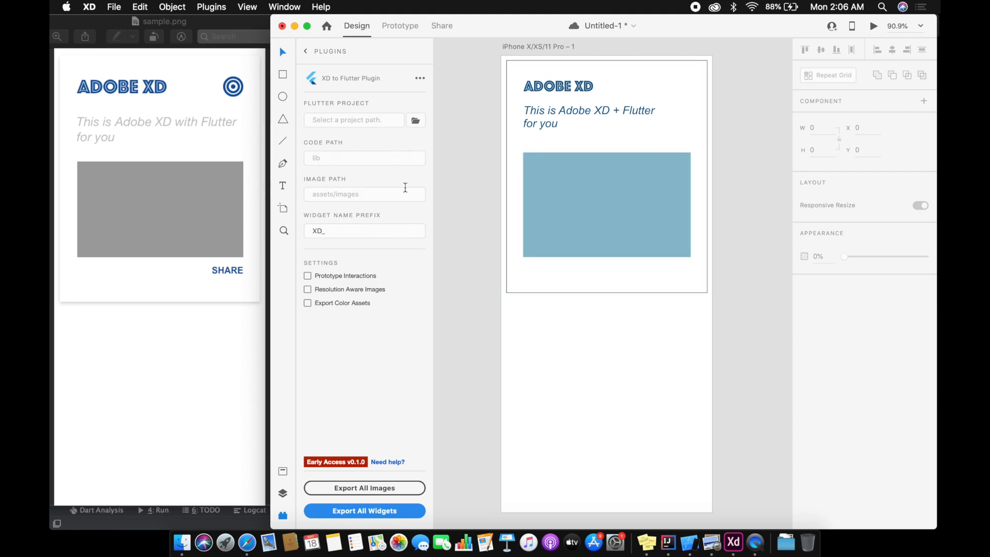
# Step: Add the text "SHARE" inside the card just below the blue rectangle
pyautogui.press('t')
pyautogui.click(611, 285)
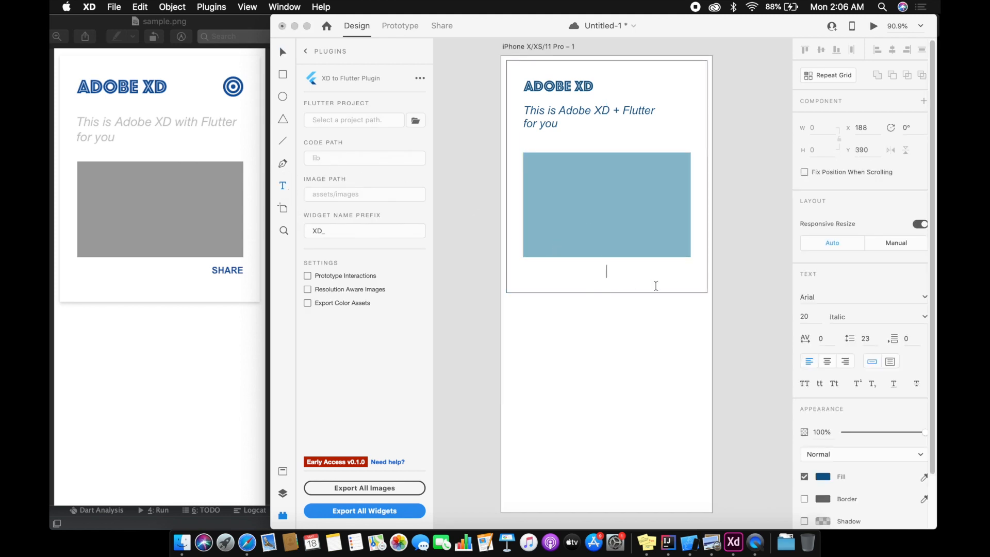
pyautogui.write('SHARE')
# Step: Set the SHARE text to Bold at size 16
pyautogui.press('super+a')
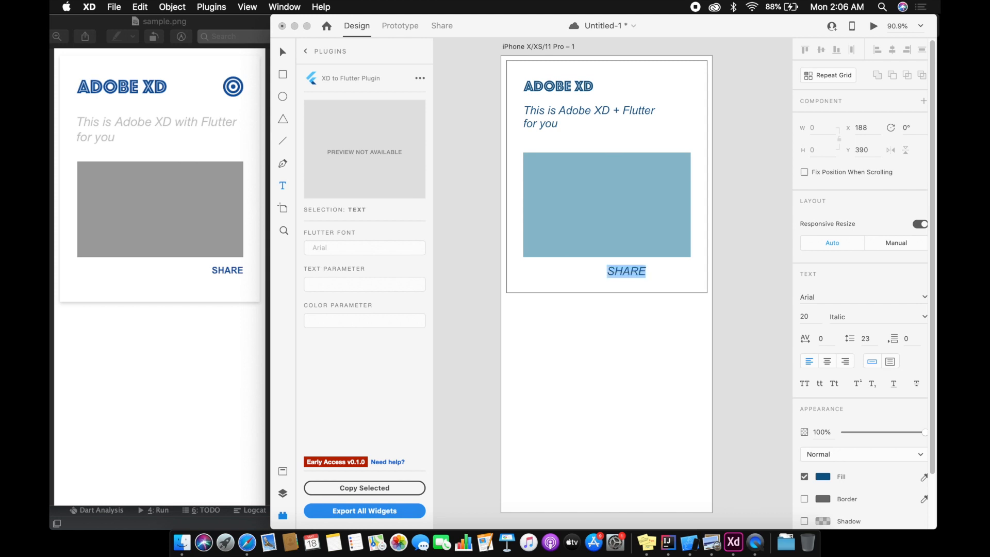
pyautogui.click(866, 317)
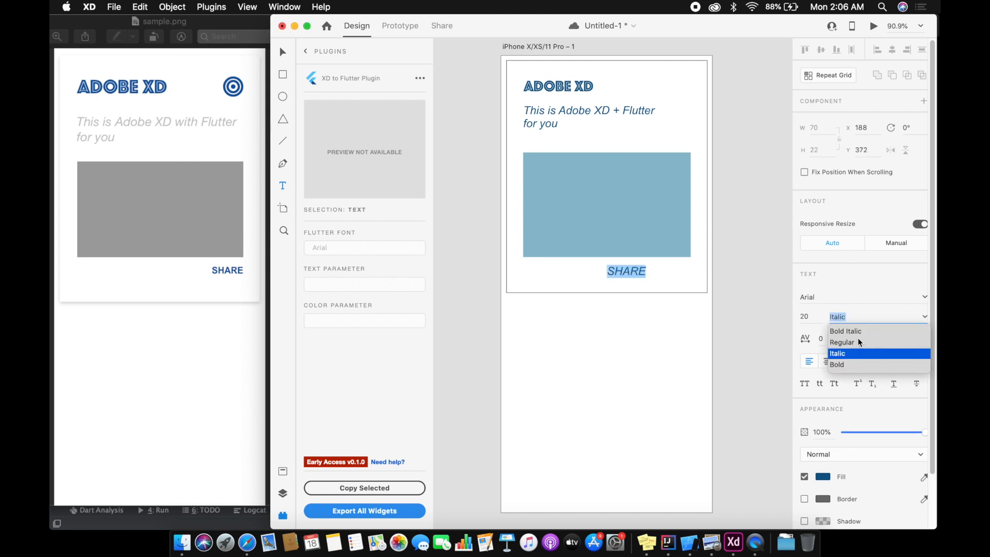
pyautogui.click(838, 364)
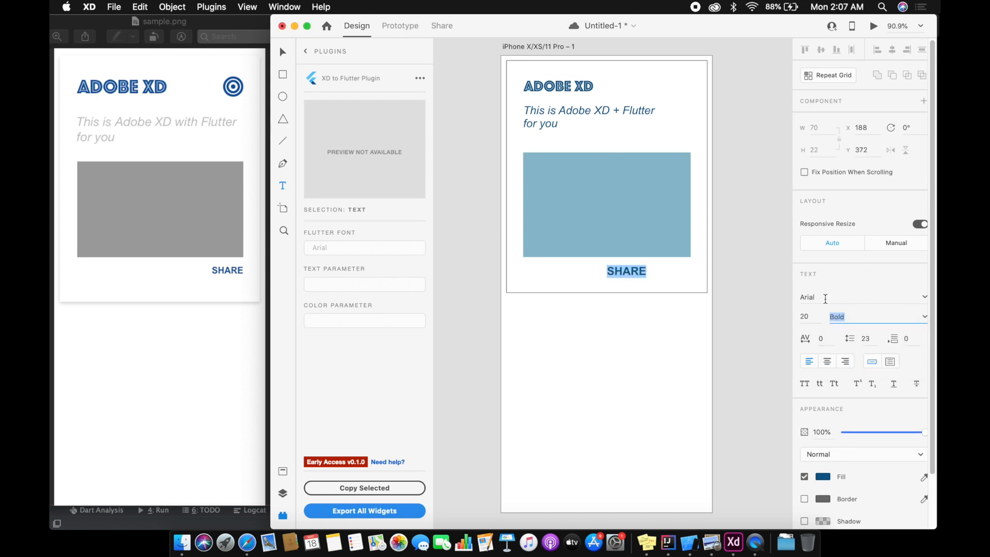
pyautogui.click(810, 314)
pyautogui.write('16')
pyautogui.press('Return')
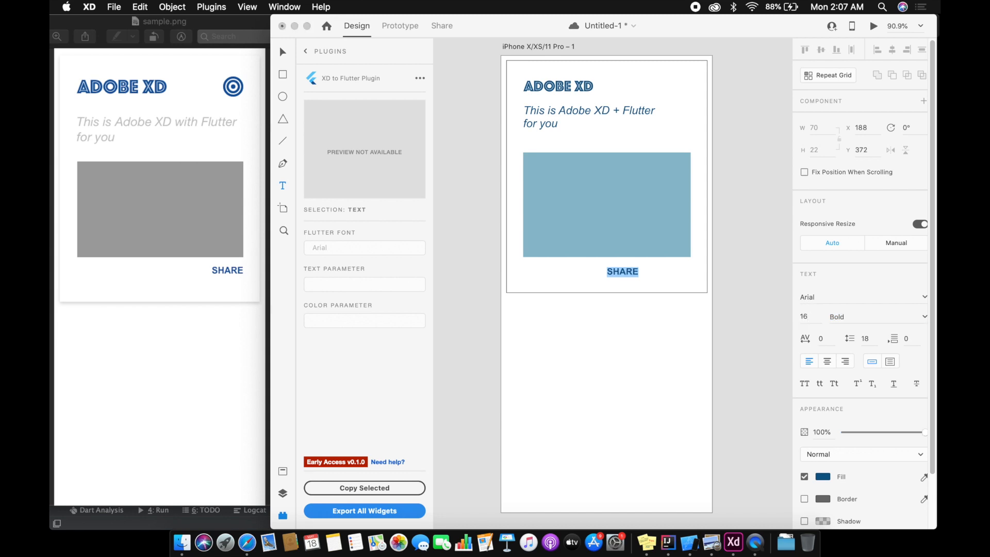
# Step: Align the SHARE text with the blue rectangle's right edge just beneath it and save the document
pyautogui.press('Escape')
pyautogui.moveTo(625, 272); pyautogui.dragTo(677, 268)
pyautogui.click(739, 239)
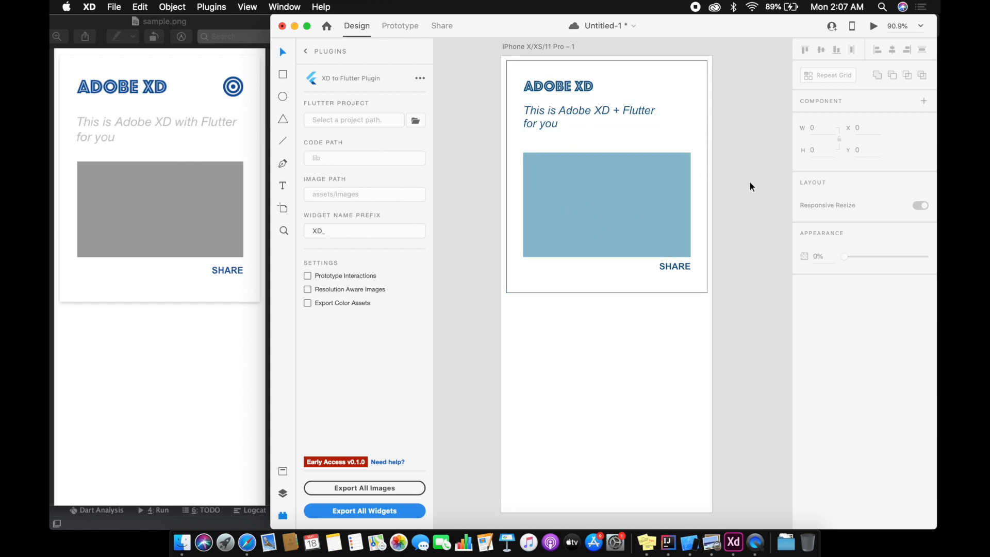
pyautogui.press('super+s')
# Step: Remove the large card rectangle's border and give it a shadow
pyautogui.click(551, 278)
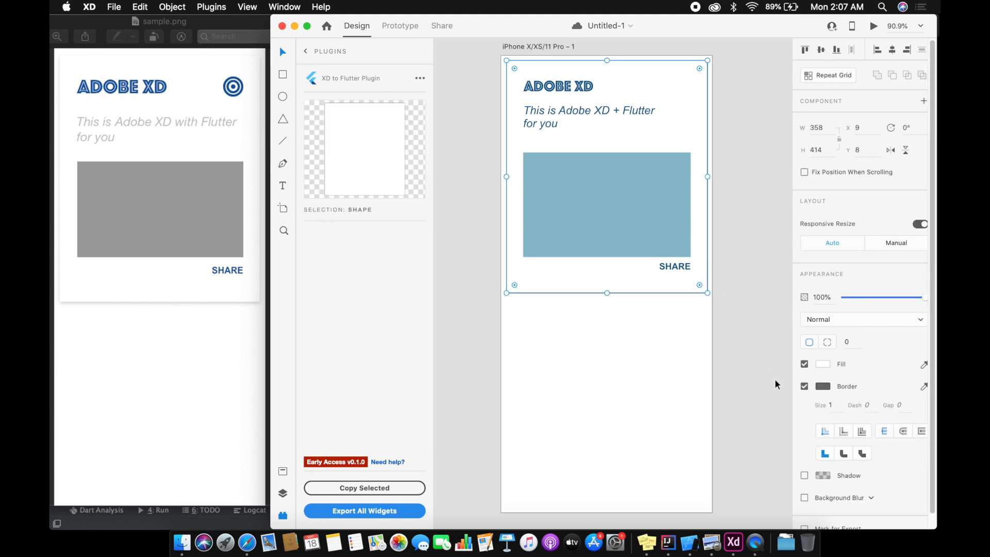
pyautogui.click(805, 386)
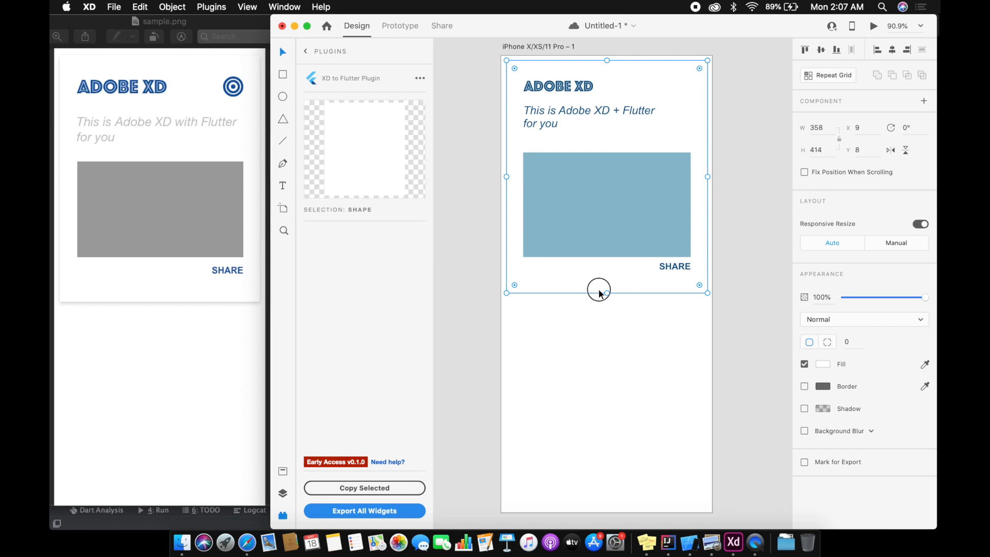
pyautogui.click(658, 354)
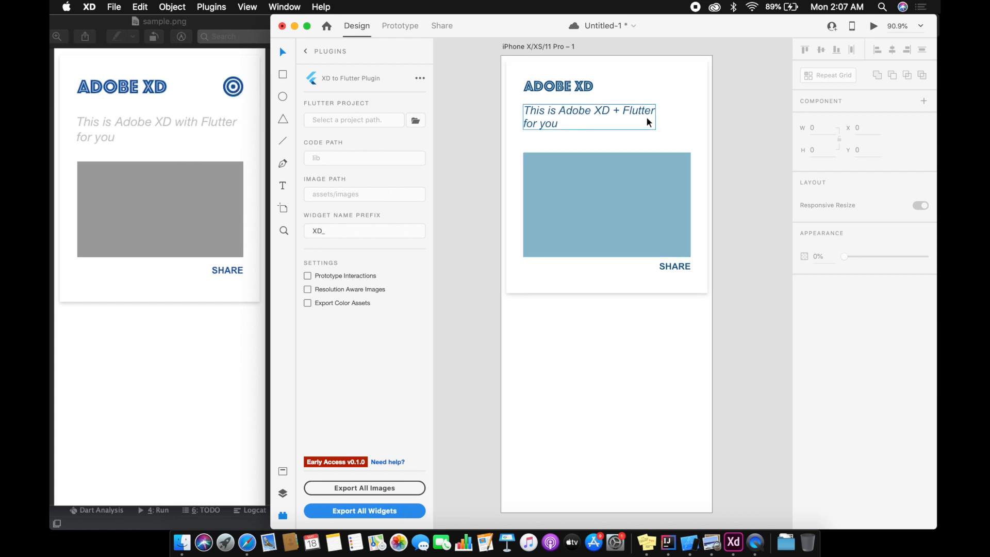
# Step: Draw a circle about 43 by 43 near the card's upper-right corner, about X 265, Y 43, and remove its fill
pyautogui.click(282, 96)
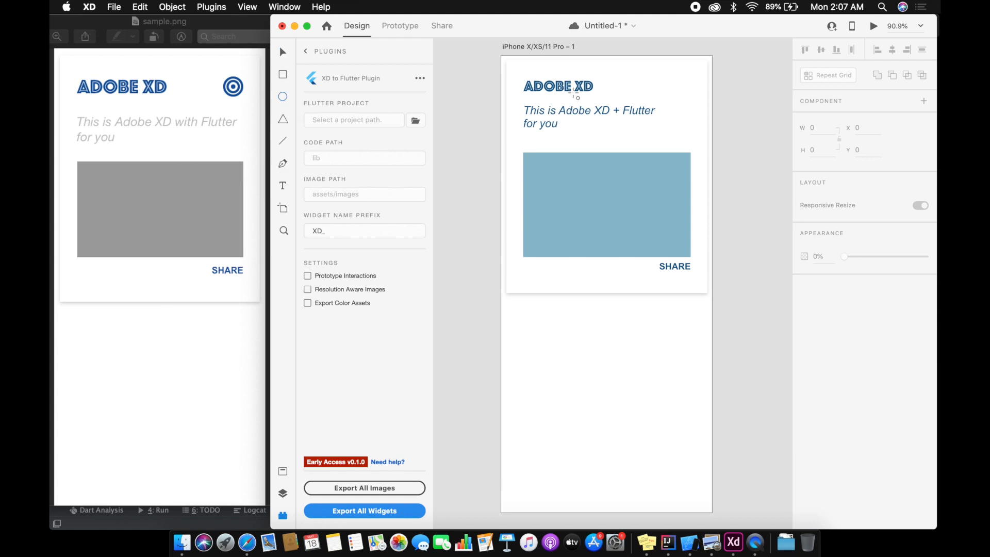
pyautogui.moveTo(651, 81); pyautogui.dragTo(674, 105)
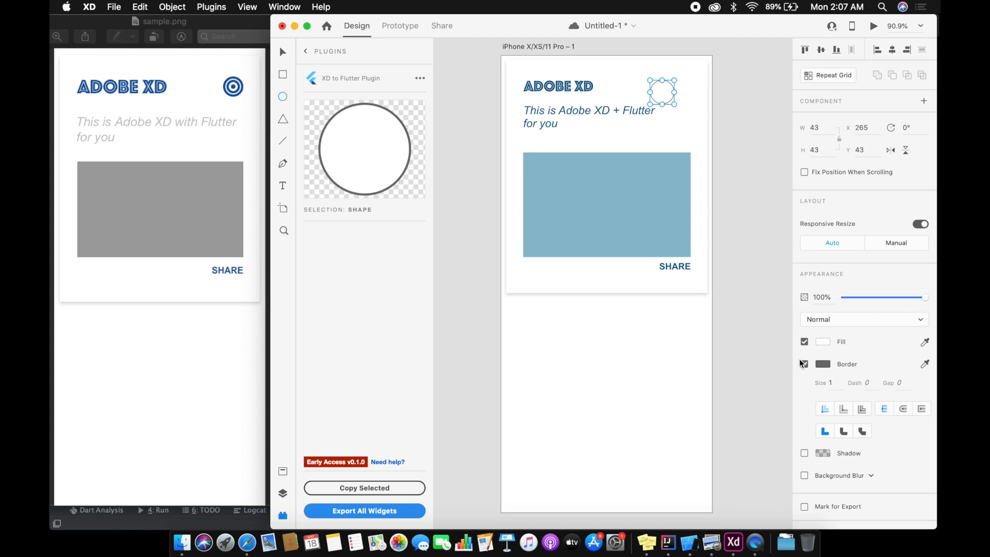
pyautogui.click(804, 341)
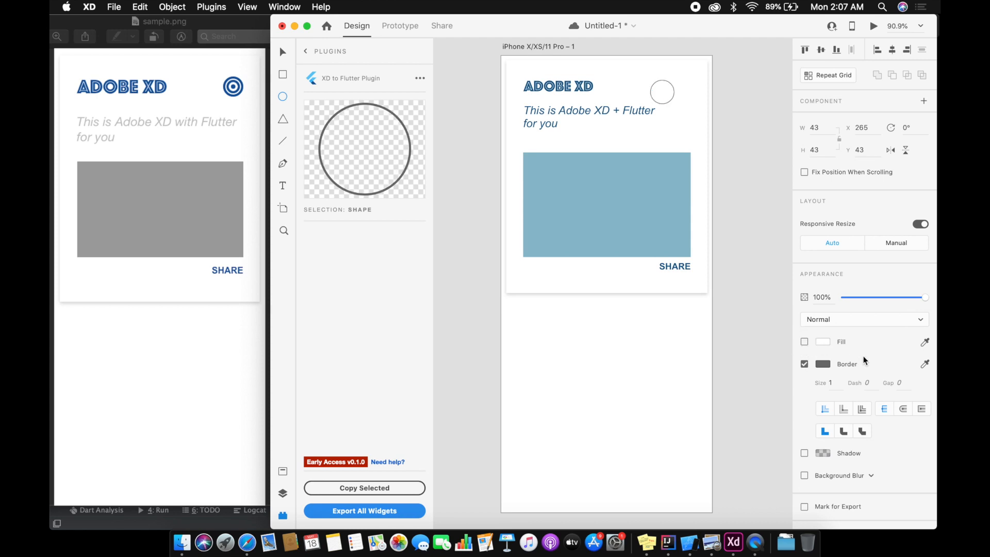
# Step: Color the circle's border with the dark blue sampled from the ADOBE XD heading and set the border size to 4
pyautogui.click(821, 365)
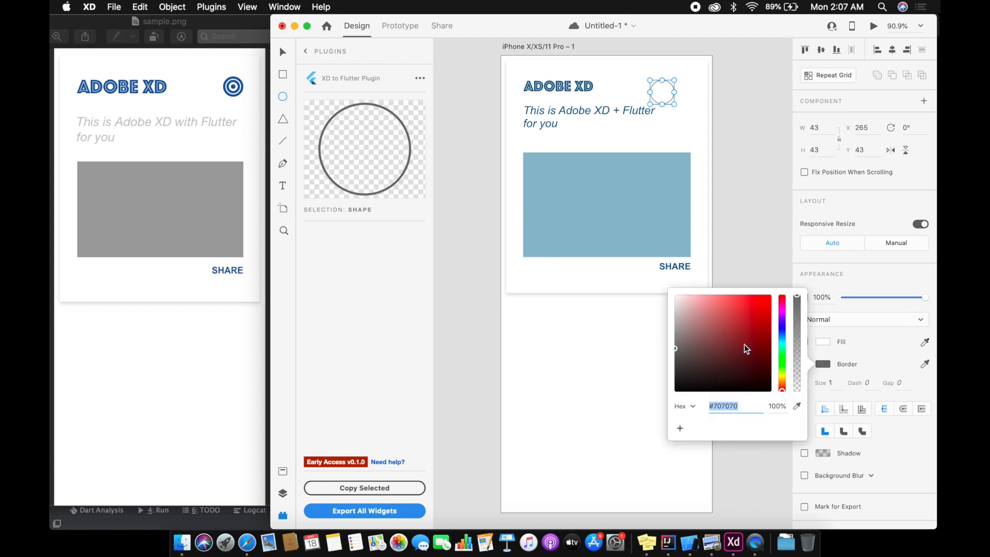
pyautogui.click(797, 407)
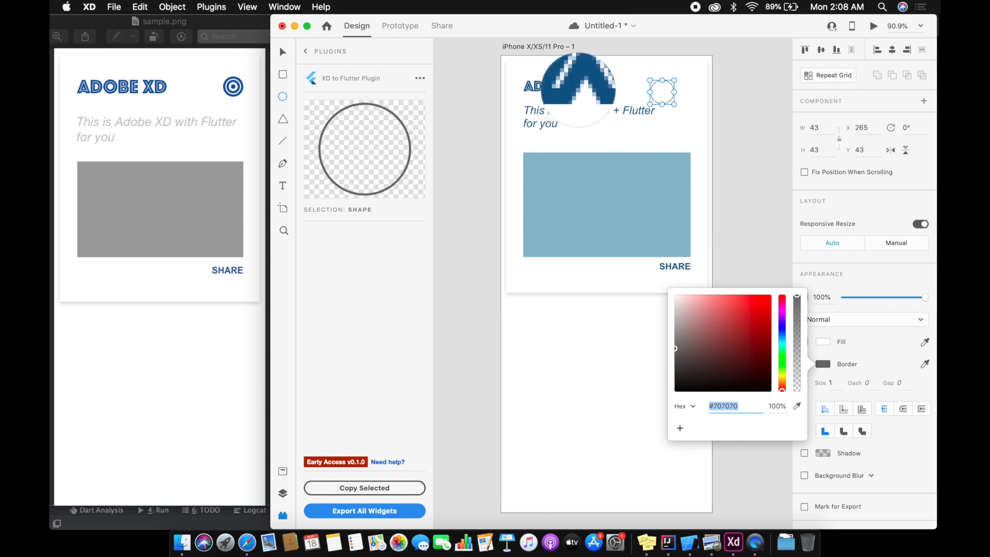
pyautogui.click(578, 85)
pyautogui.click(850, 283)
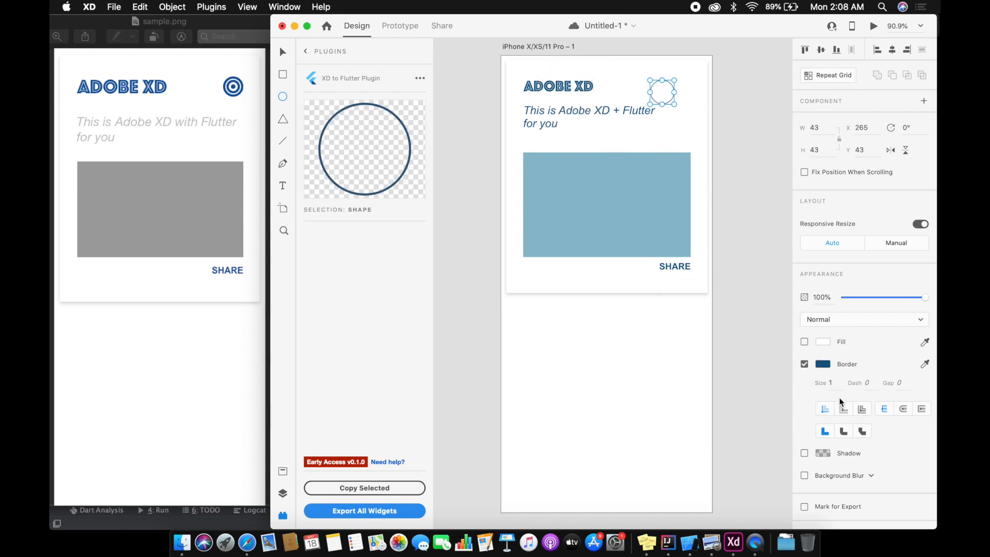
pyautogui.write('4')
pyautogui.press('Return')
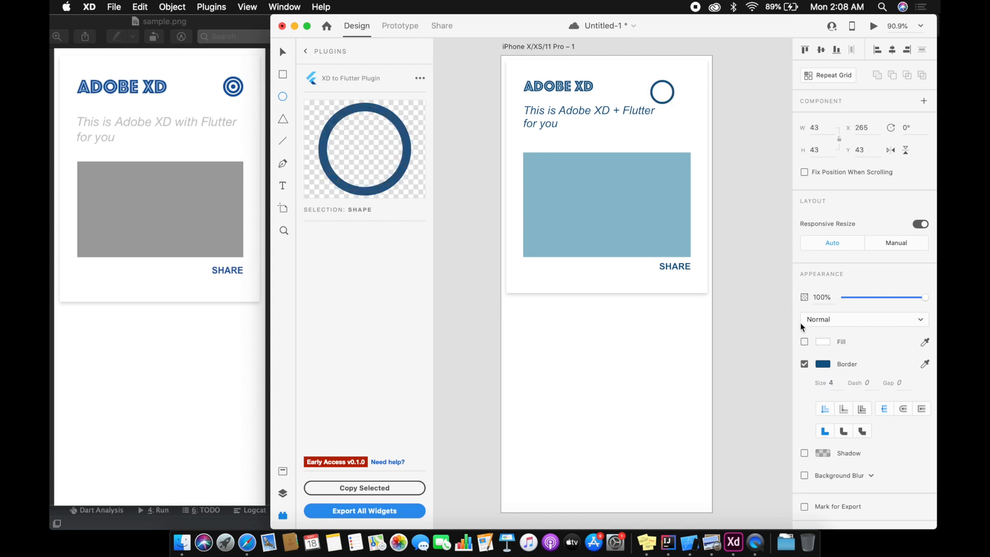
# Step: Shrink the circle and move it level with the heading, flush with the blue rectangle's right edge
pyautogui.moveTo(673, 105); pyautogui.dragTo(667, 98)
pyautogui.click(282, 52)
pyautogui.moveTo(656, 86); pyautogui.dragTo(680, 86)
pyautogui.click(755, 113)
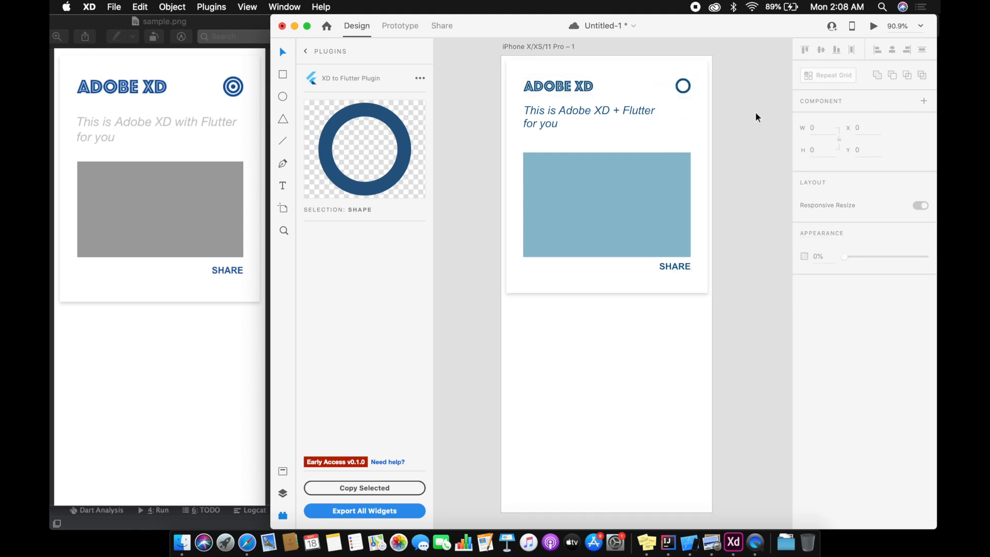
# Step: Add a "+" text below the blue rectangle and set its size to 20
pyautogui.click(282, 186)
pyautogui.click(547, 267)
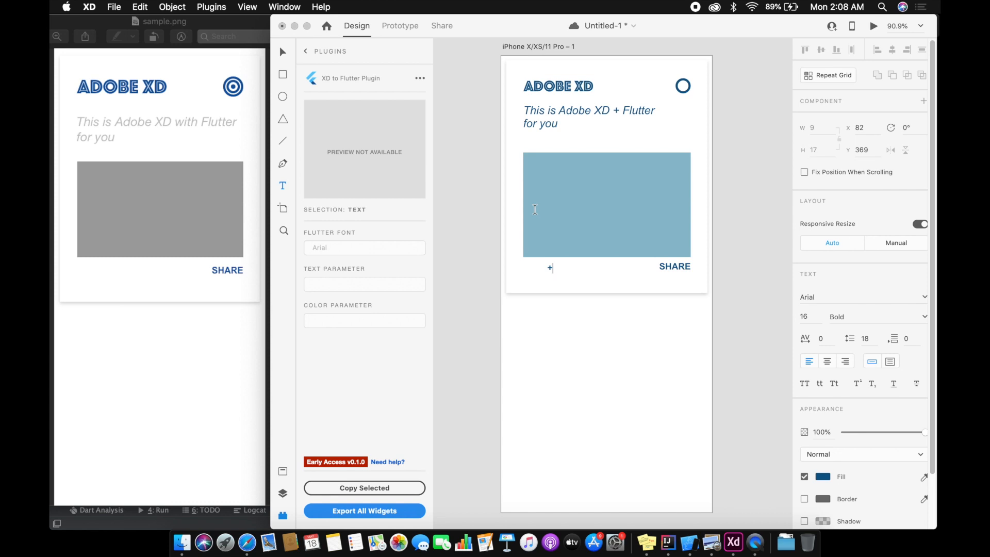
pyautogui.click(816, 320)
pyautogui.write('20')
pyautogui.press('Return')
pyautogui.press('Escape')
# Step: Center the plus sign inside the circle and save the document
pyautogui.moveTo(550, 267); pyautogui.dragTo(683, 85)
pyautogui.click(730, 120)
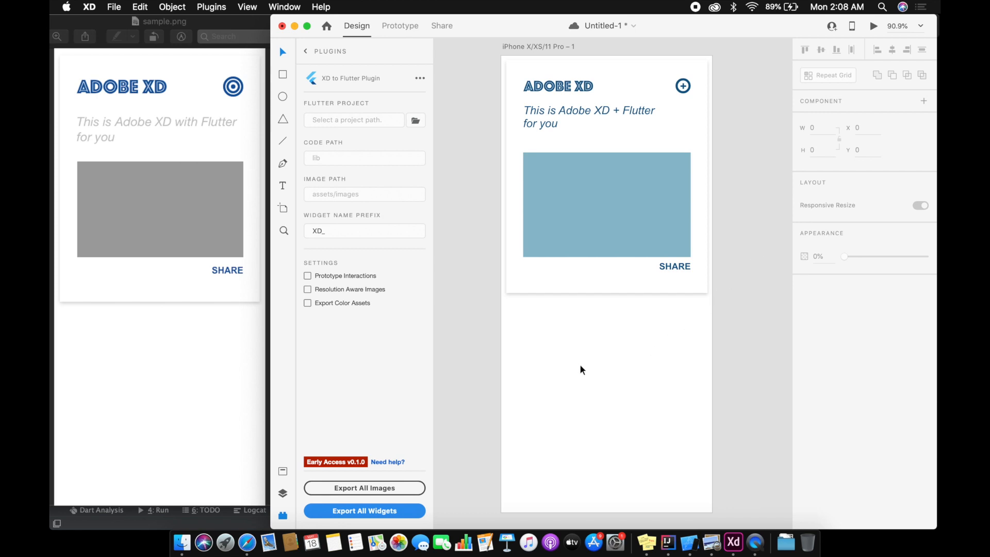
pyautogui.press('super+s')
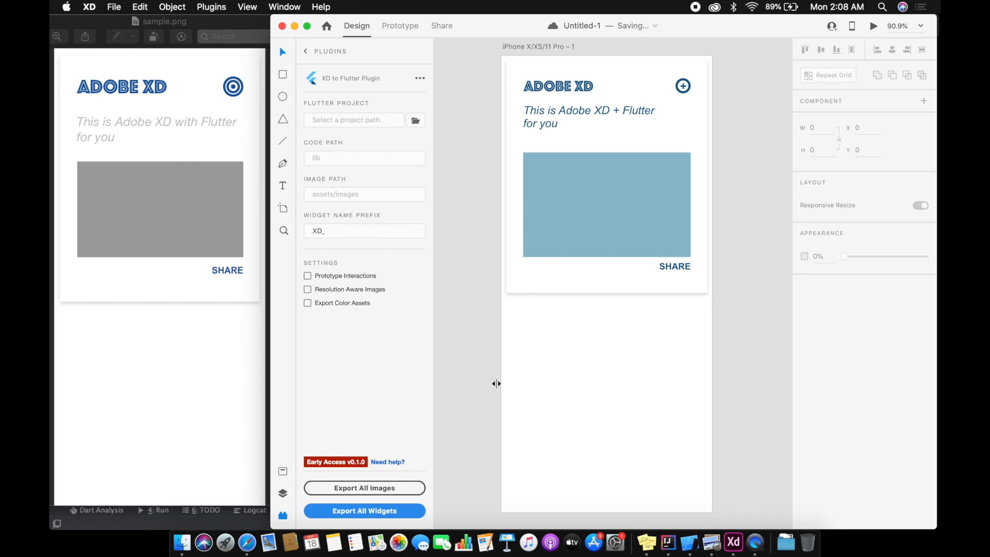
# Step: Export all widgets, with the artboard selected, to the Developer/FlutterApps/hu_session project folder, continuing past the validation warning
pyautogui.click(562, 412)
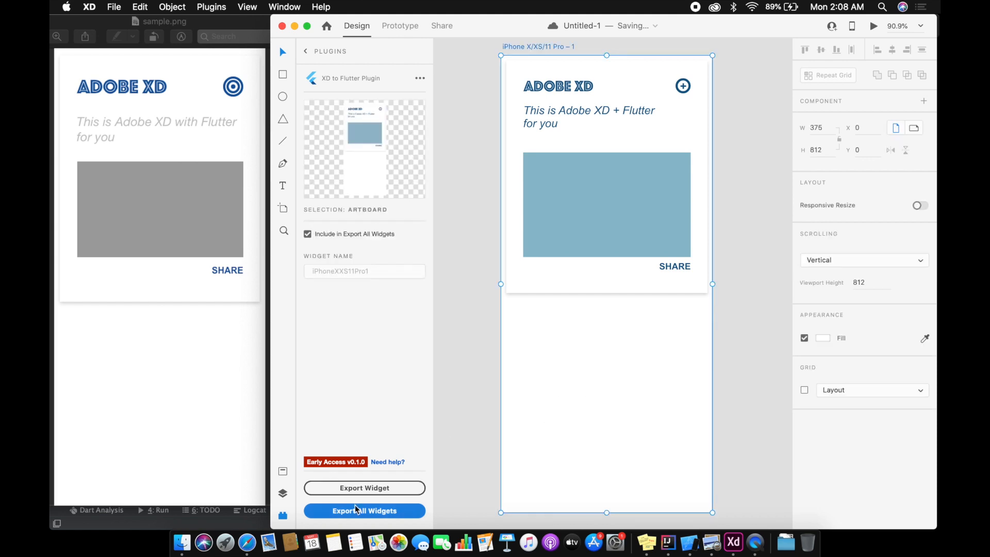
pyautogui.click(373, 515)
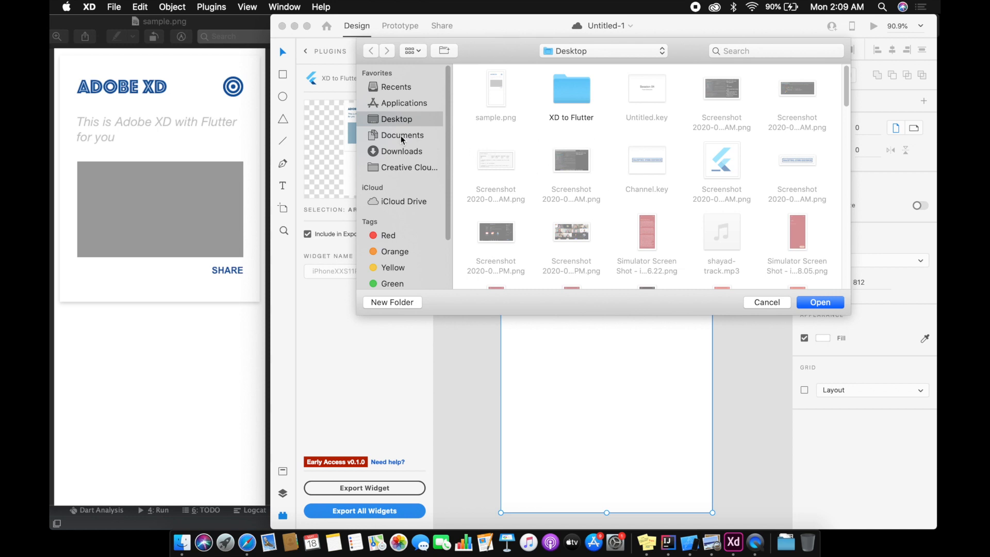
pyautogui.click(601, 50)
pyautogui.click(576, 64)
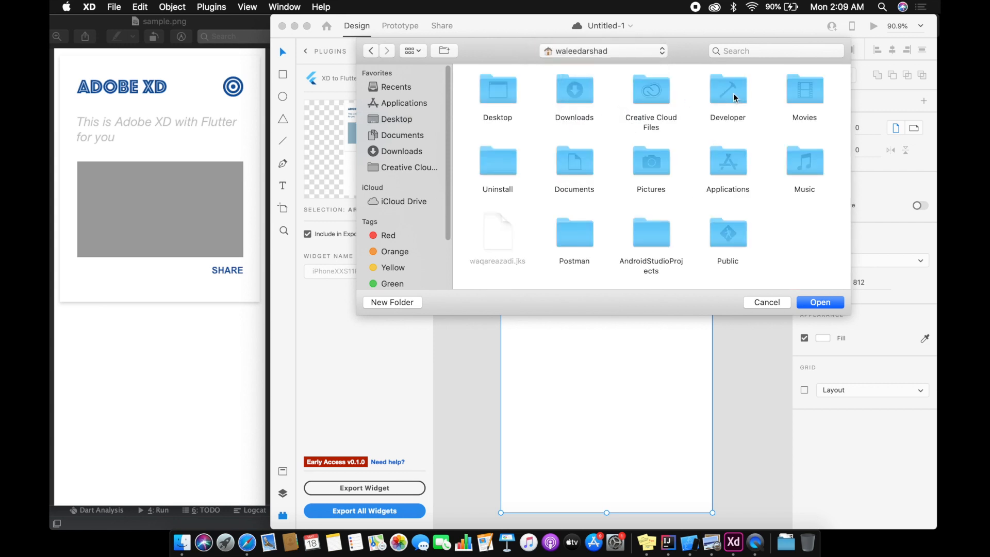
pyautogui.doubleClick(737, 101)
pyautogui.doubleClick(567, 98)
pyautogui.click(492, 96)
pyautogui.doubleClick(492, 97)
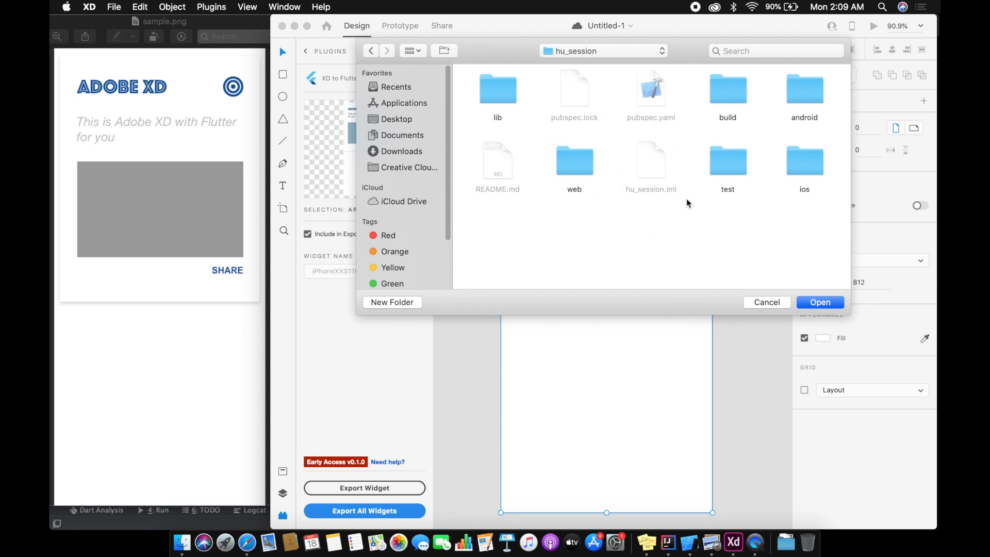
pyautogui.click(820, 303)
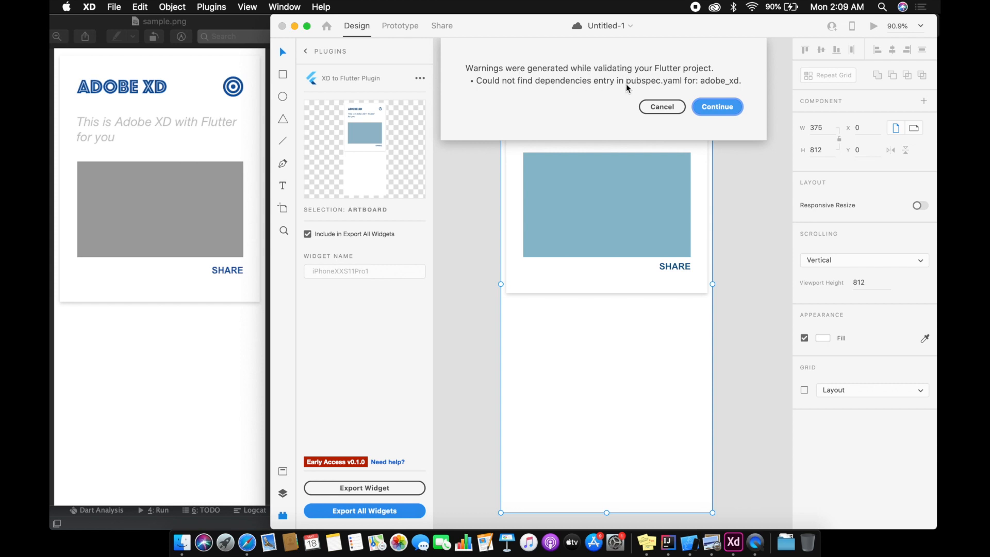
pyautogui.click(717, 108)
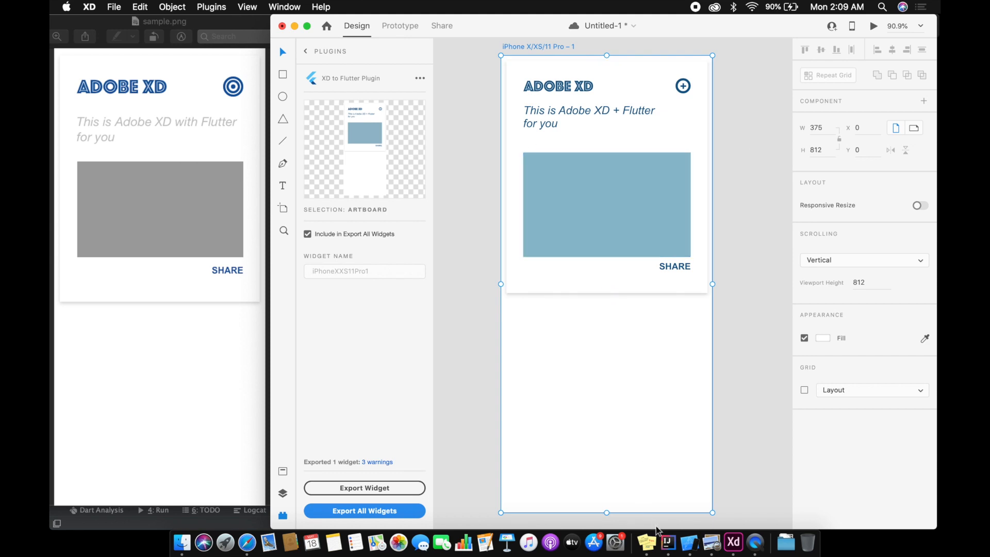
# Step: Switch to IntelliJ IDEA, widen the project tree and open the exported iPhoneXXS11Pro1.dart from the lib folder, matching the plugin's widget name
pyautogui.click(668, 542)
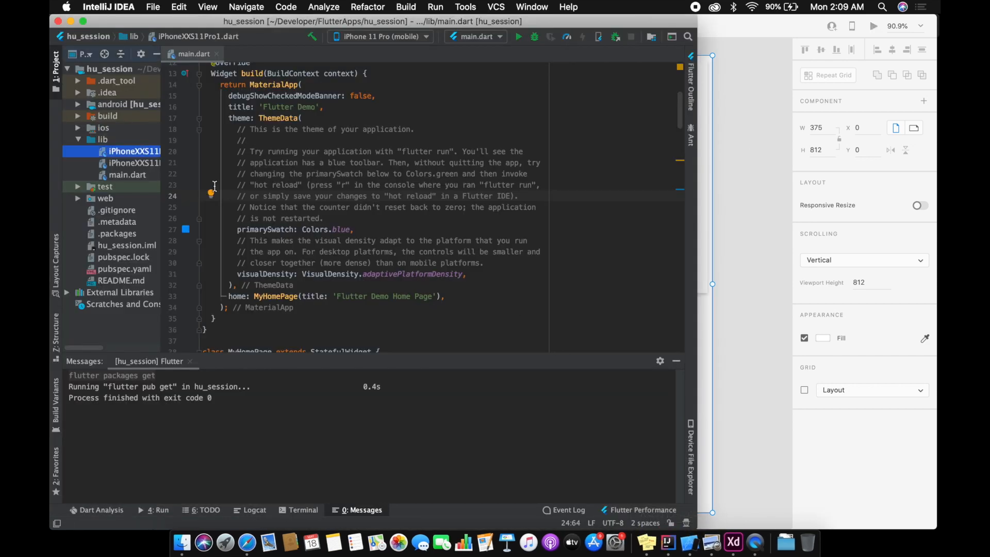
pyautogui.click(142, 162)
pyautogui.moveTo(161, 157); pyautogui.dragTo(195, 159)
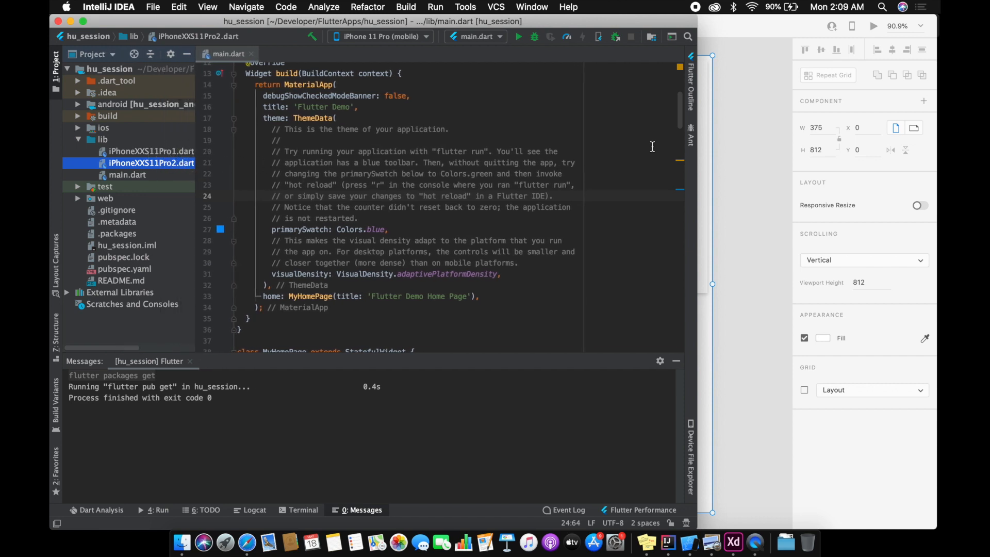
pyautogui.click(739, 136)
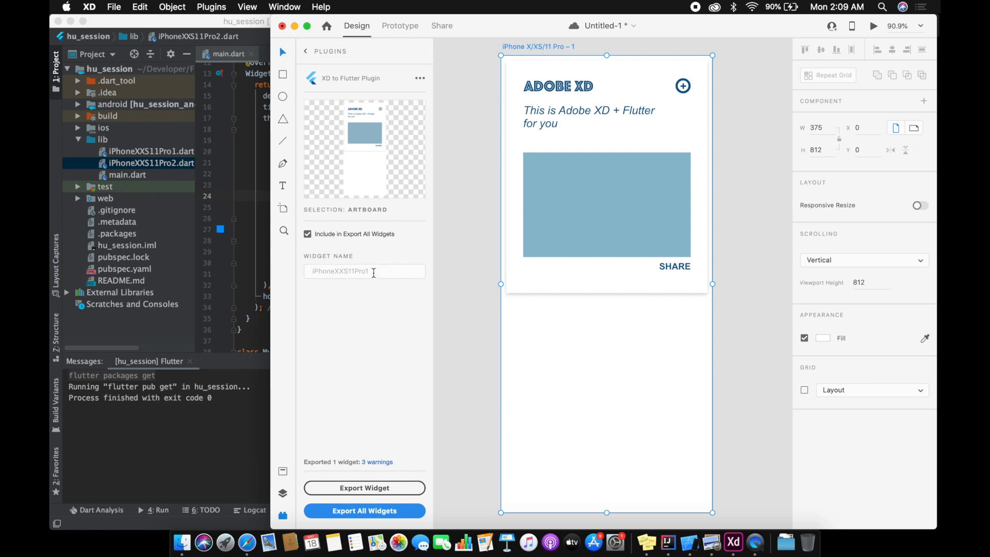
pyautogui.click(181, 151)
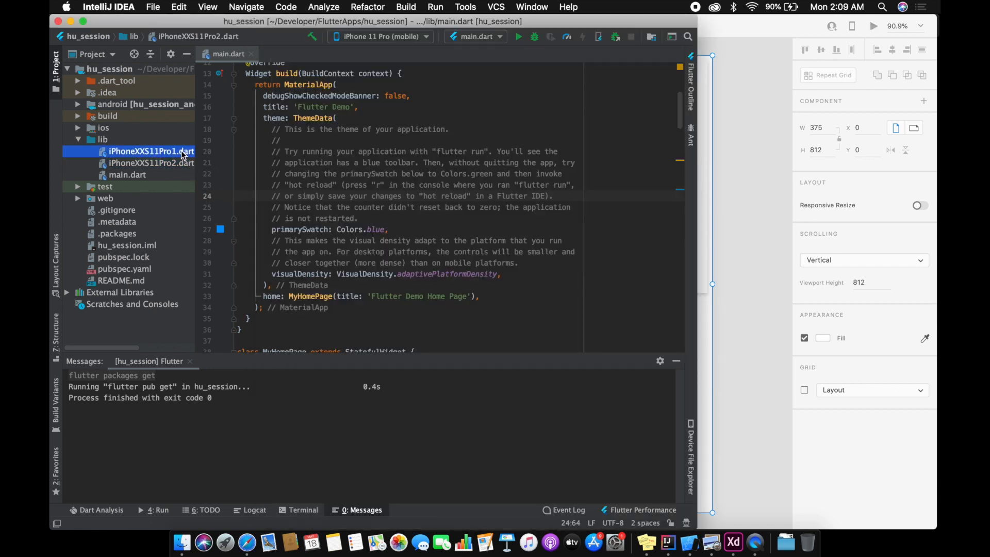
pyautogui.doubleClick(181, 150)
# Step: Examine the generated Dart code for the card, heading, subtitle, rectangle, SHARE label, circle and plus sign
pyautogui.scroll(-2, 408, 174)
pyautogui.scroll(-10, 408, 175)
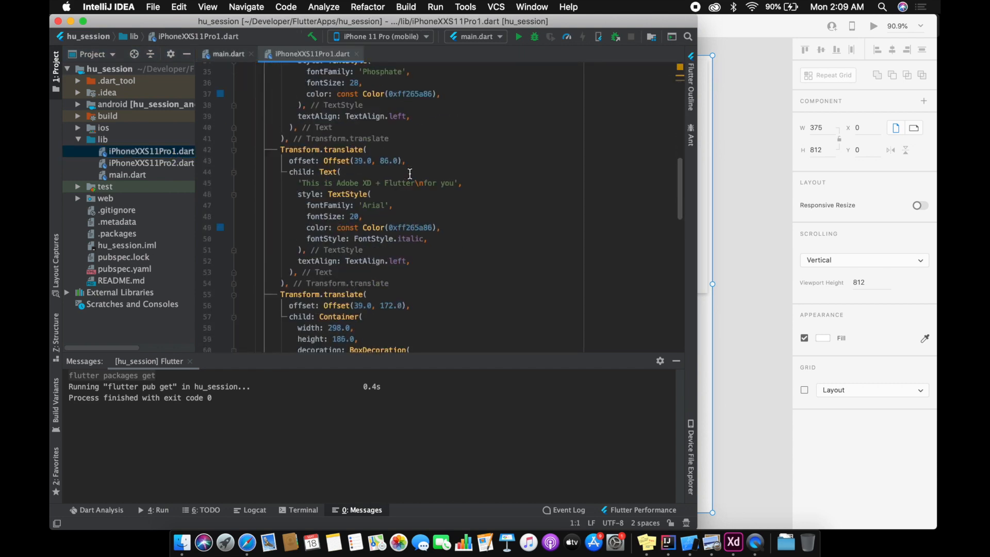
pyautogui.scroll(-2, 509, 219)
pyautogui.scroll(-6, 509, 219)
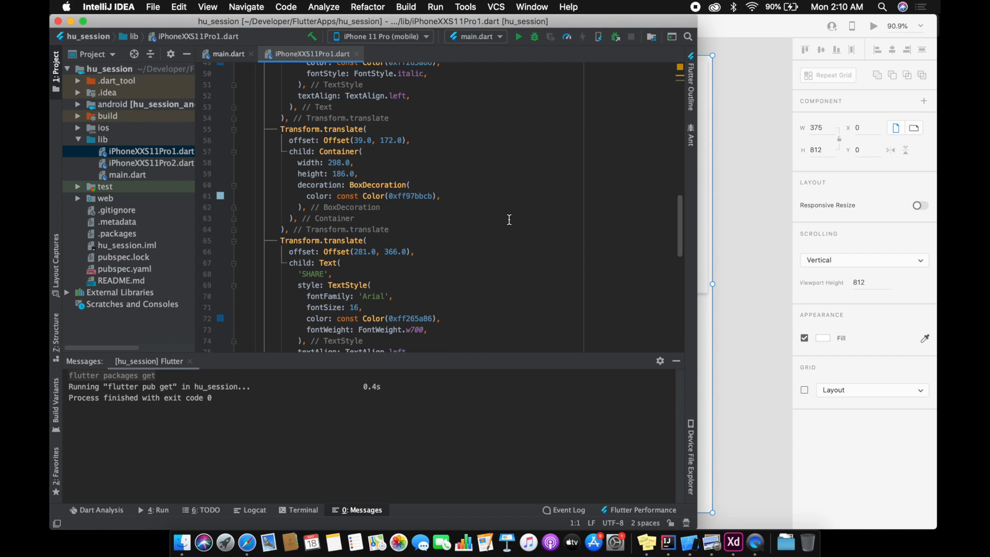
pyautogui.scroll(-3, 509, 220)
pyautogui.scroll(12, 509, 220)
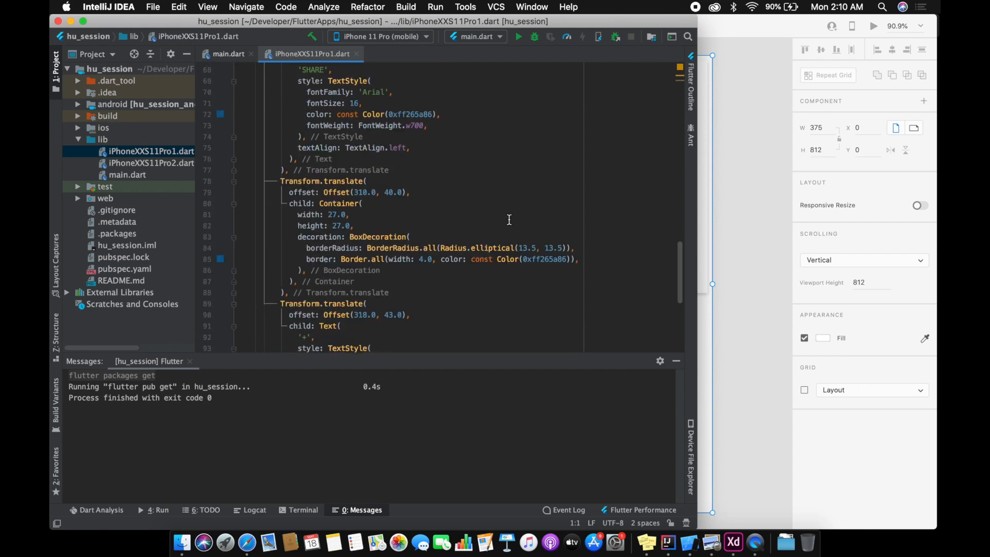
pyautogui.scroll(8, 508, 220)
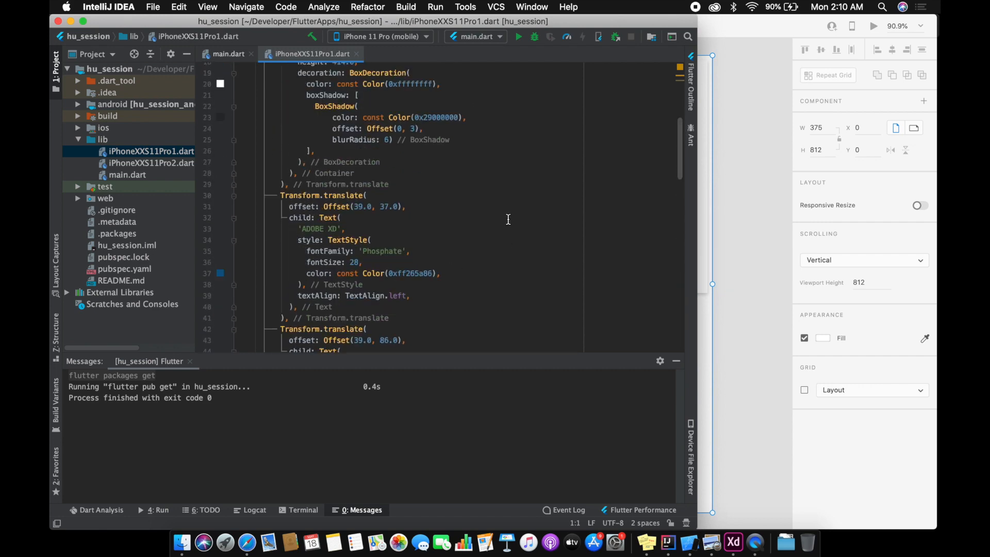
pyautogui.scroll(-9, 508, 219)
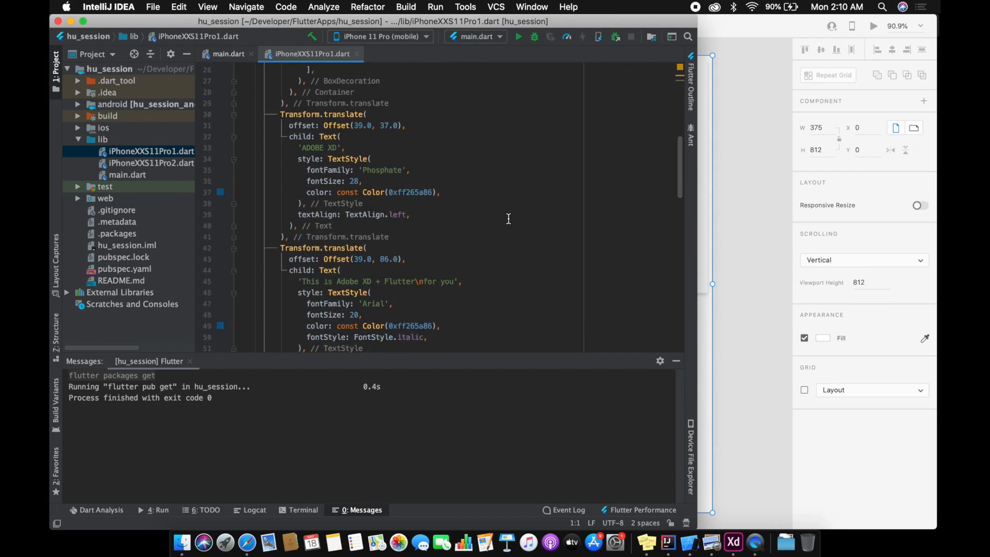
pyautogui.scroll(-13, 508, 219)
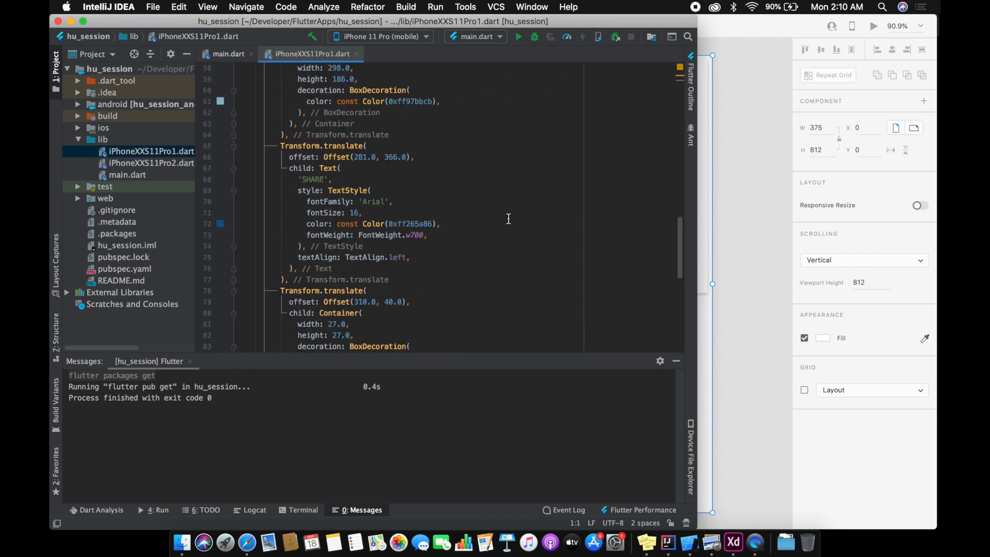
pyautogui.scroll(-2, 508, 218)
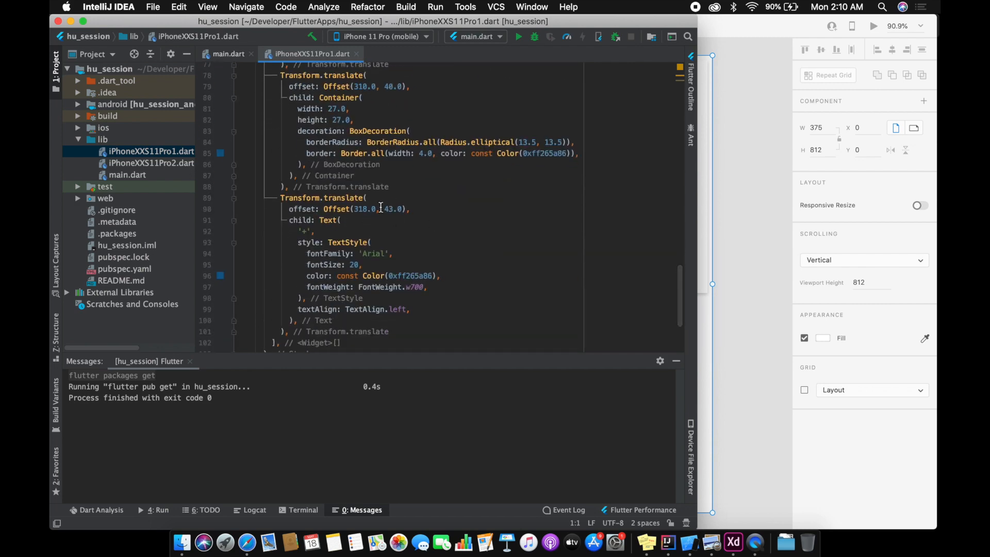
pyautogui.scroll(7, 508, 219)
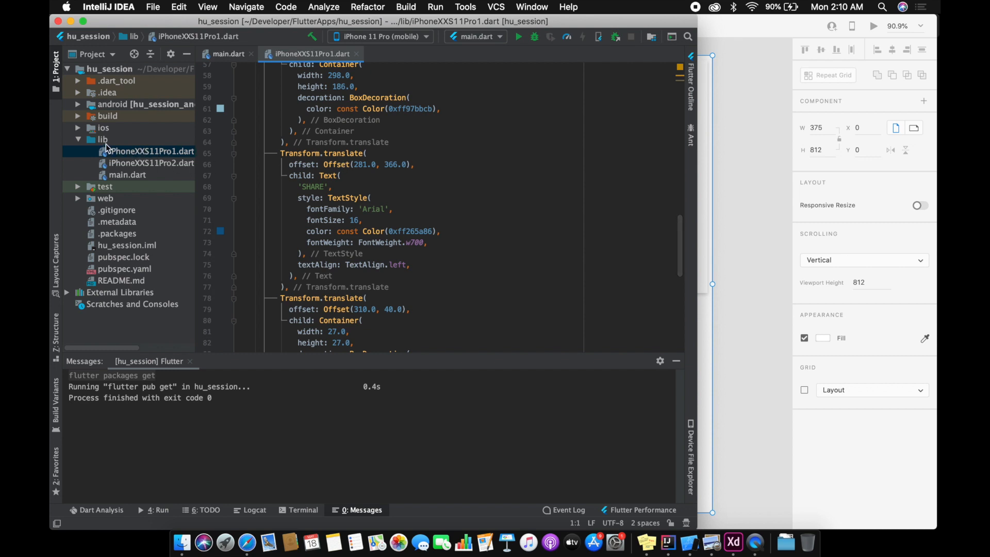
# Step: Delete iPhoneXXS11Pro2.dart from the project's lib folder
pyautogui.click(128, 164)
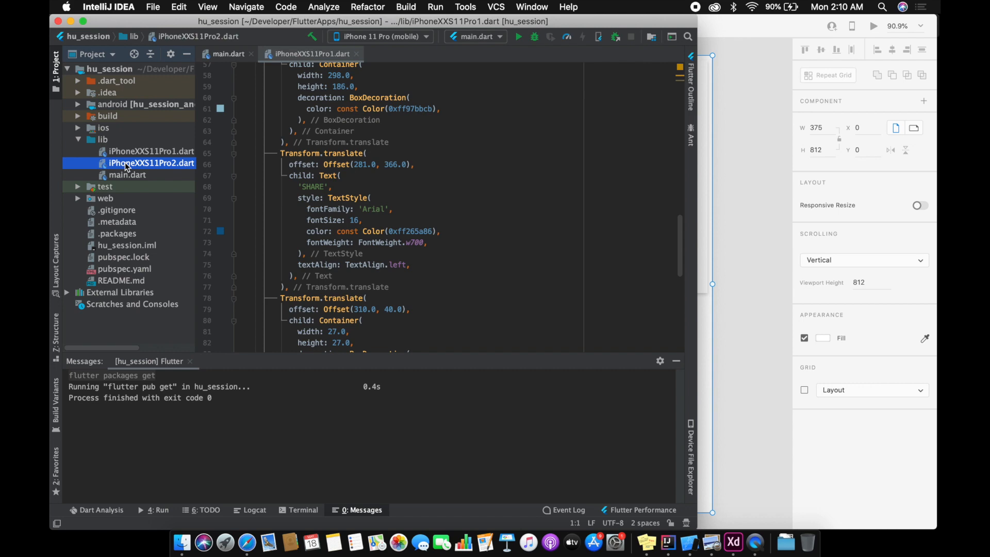
pyautogui.rightClick(126, 166)
pyautogui.click(155, 365)
pyautogui.click(423, 303)
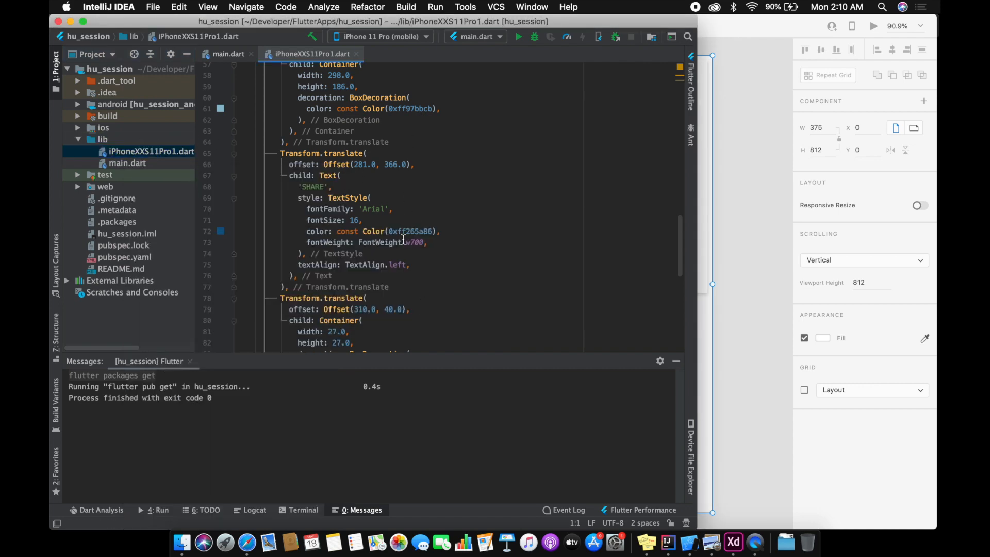
pyautogui.scroll(10, 379, 256)
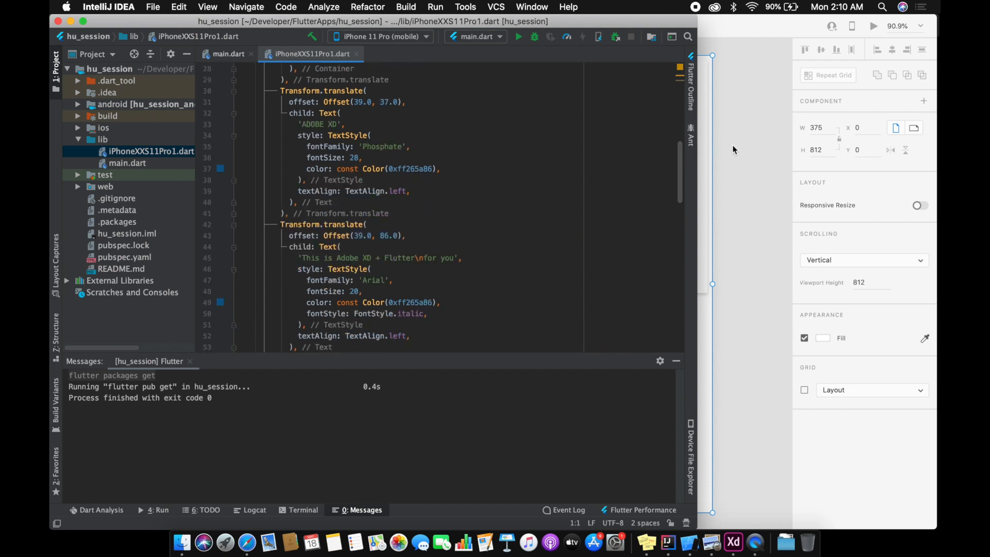
# Step: Switch to Adobe XD, set the artboard's widget name to ExportedFromXd and export it to the Flutter project again
pyautogui.click(761, 47)
pyautogui.click(421, 273)
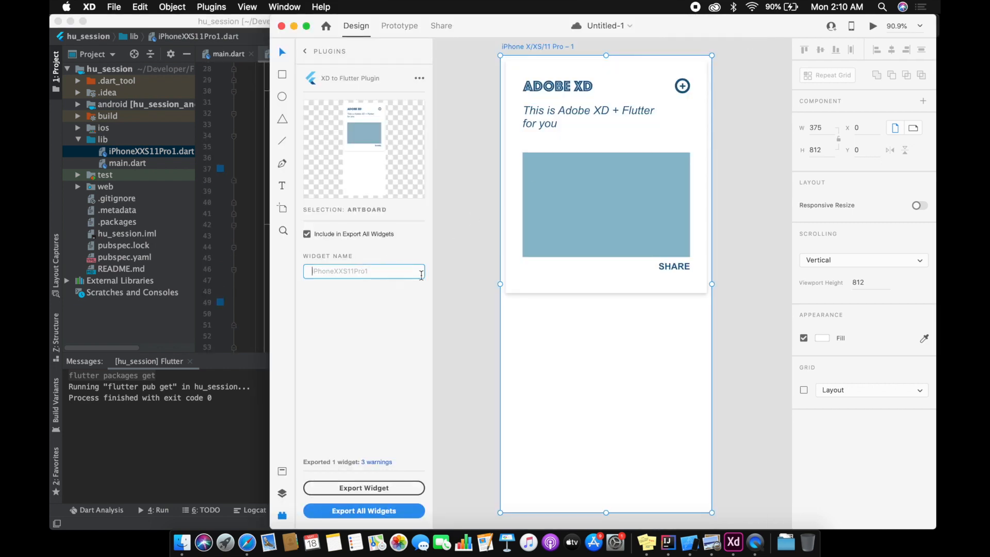
pyautogui.write('ADo')
pyautogui.press('BackSpace')
pyautogui.write('ExportedFromXd')
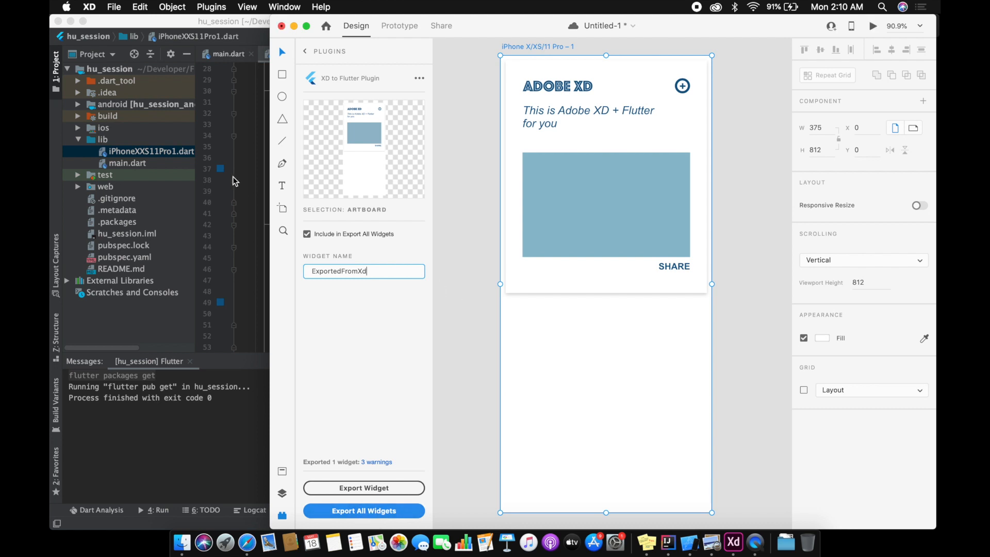
# Step: Switch to IntelliJ IDEA and delete iPhoneXXS11Pro1.dart from the lib folder
pyautogui.click(196, 25)
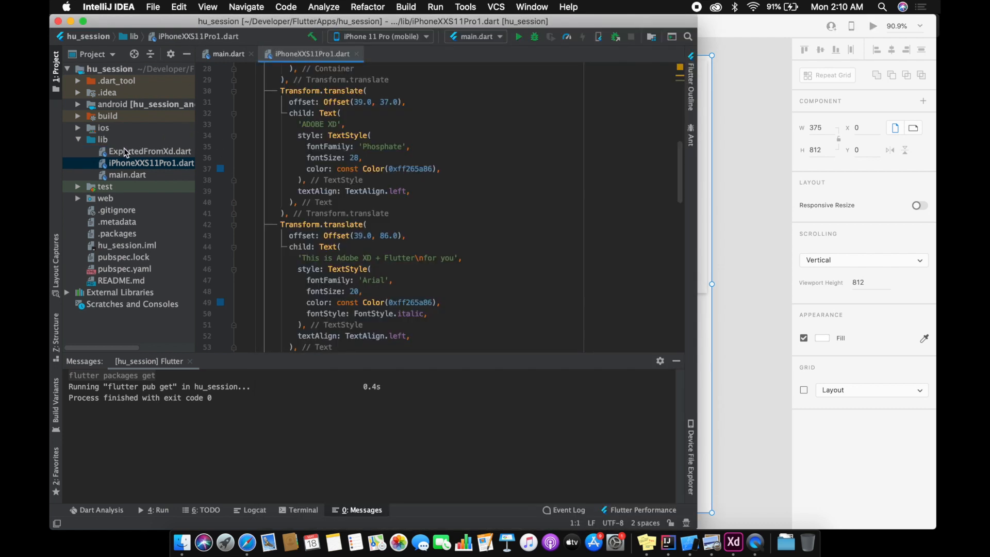
pyautogui.rightClick(148, 166)
pyautogui.click(190, 366)
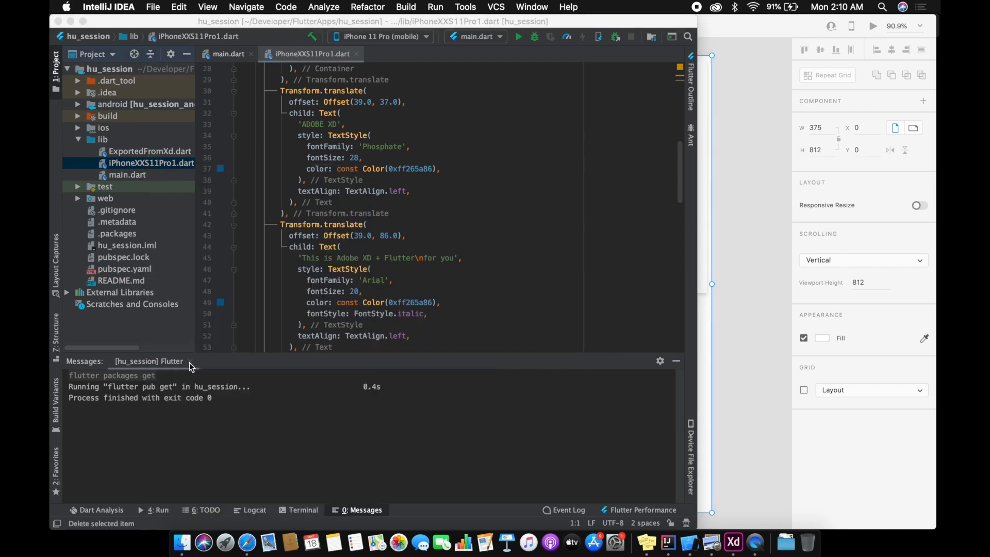
pyautogui.click(432, 306)
# Step: Open ExportedFromXd.dart and check its class name and generated layout code
pyautogui.doubleClick(168, 153)
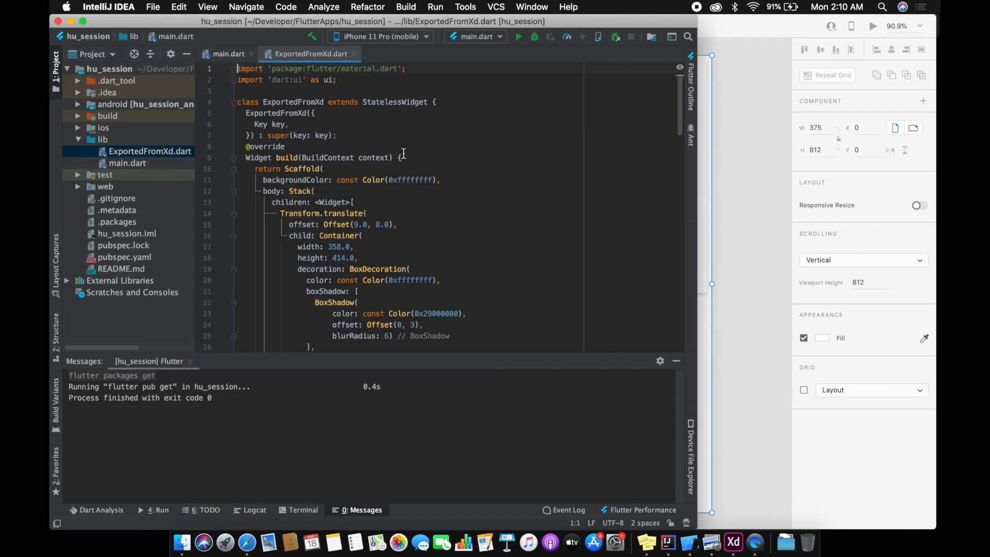
pyautogui.doubleClick(279, 104)
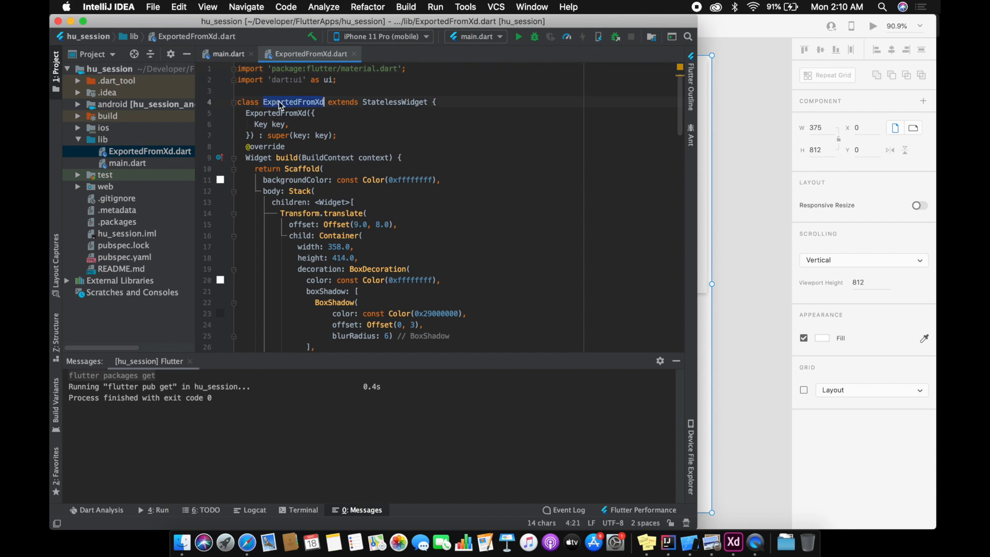
pyautogui.scroll(-3, 555, 180)
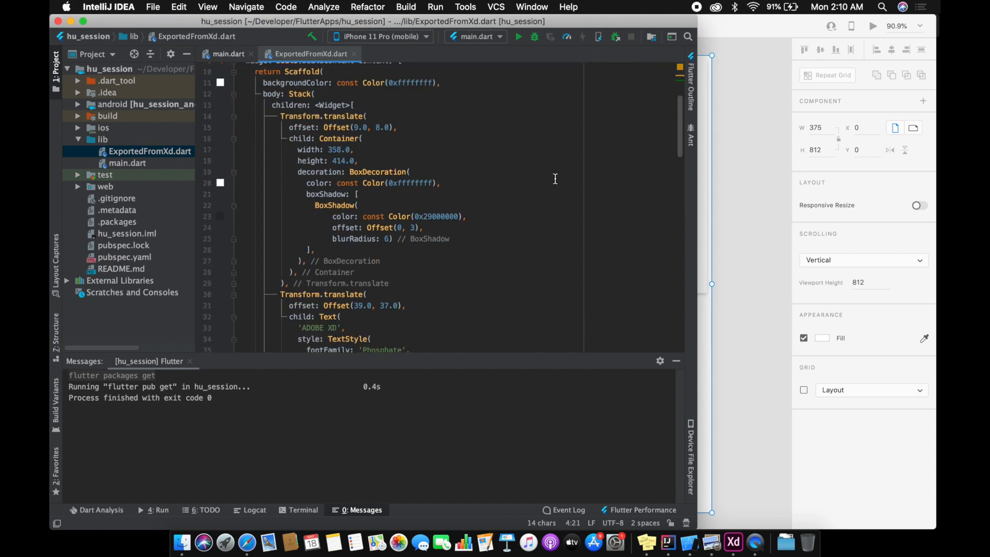
pyautogui.scroll(3, 552, 182)
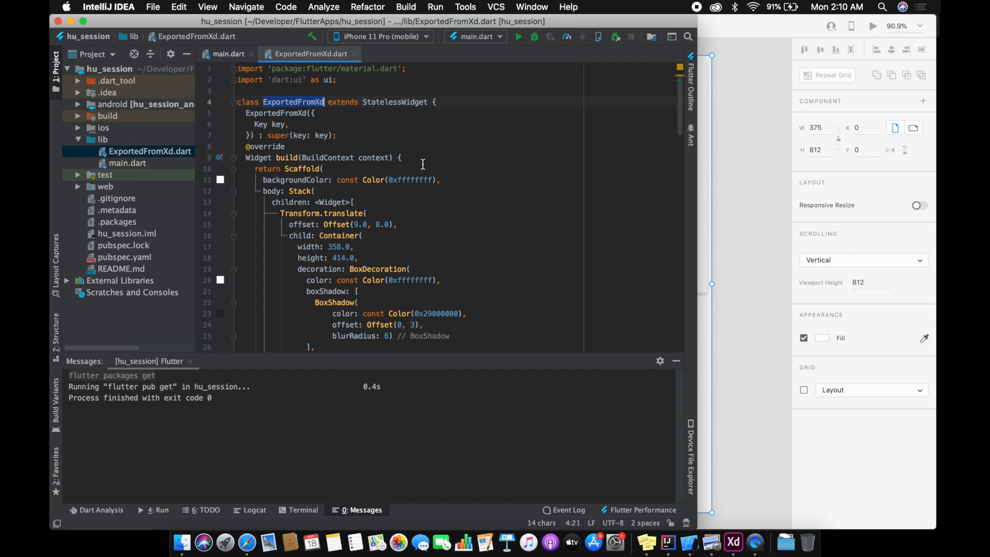
# Step: Open pubspec.yaml at its dependencies and copy the adobe_xd: ^0.1.3 line from the package's installing instructions on pub.dev in the browser
pyautogui.doubleClick(124, 257)
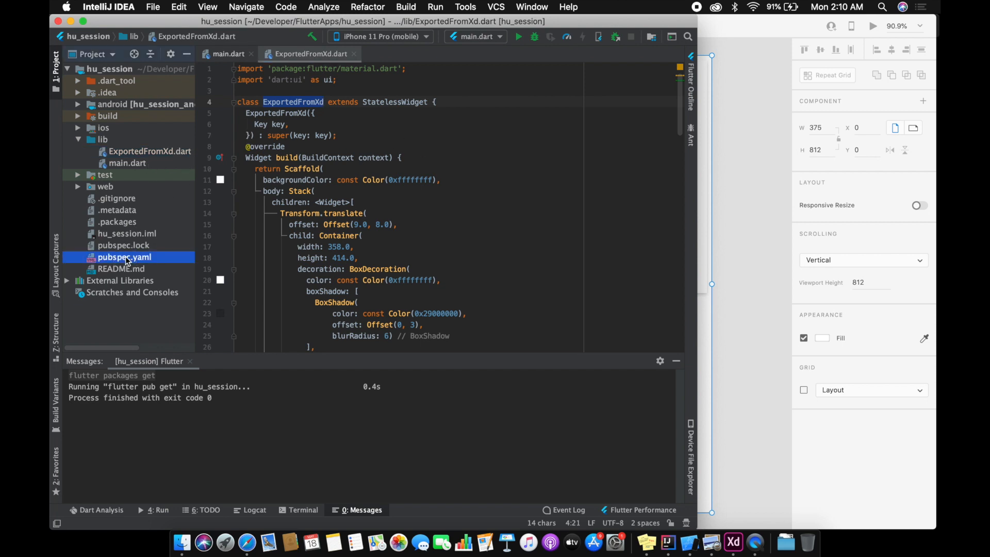
pyautogui.scroll(-1, 446, 201)
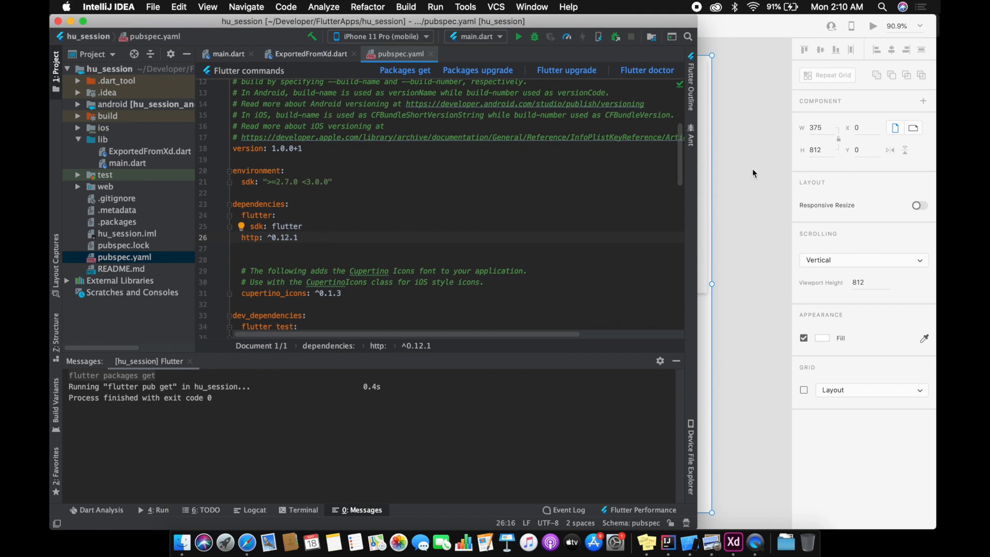
pyautogui.hotkey('ctrl', 'Right')
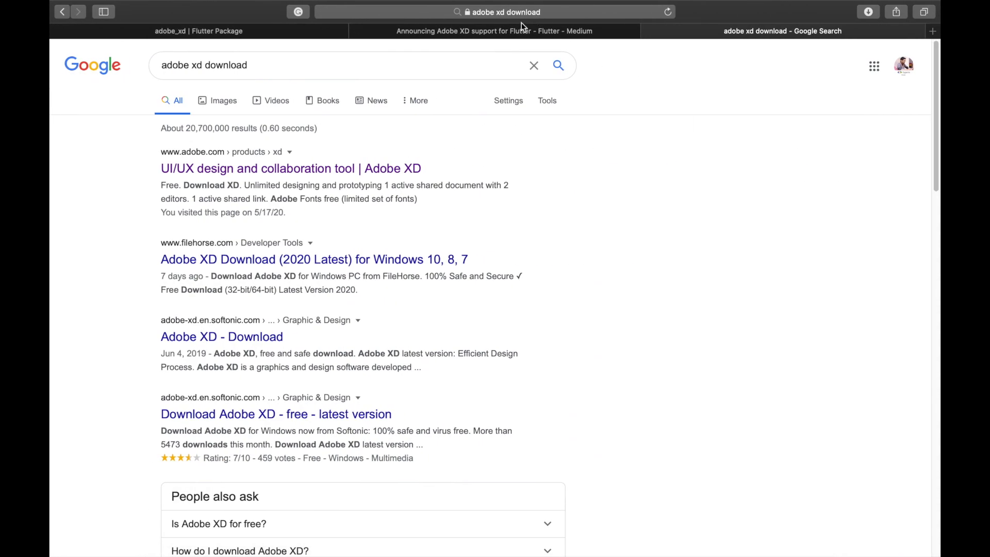
pyautogui.click(315, 27)
pyautogui.click(390, 219)
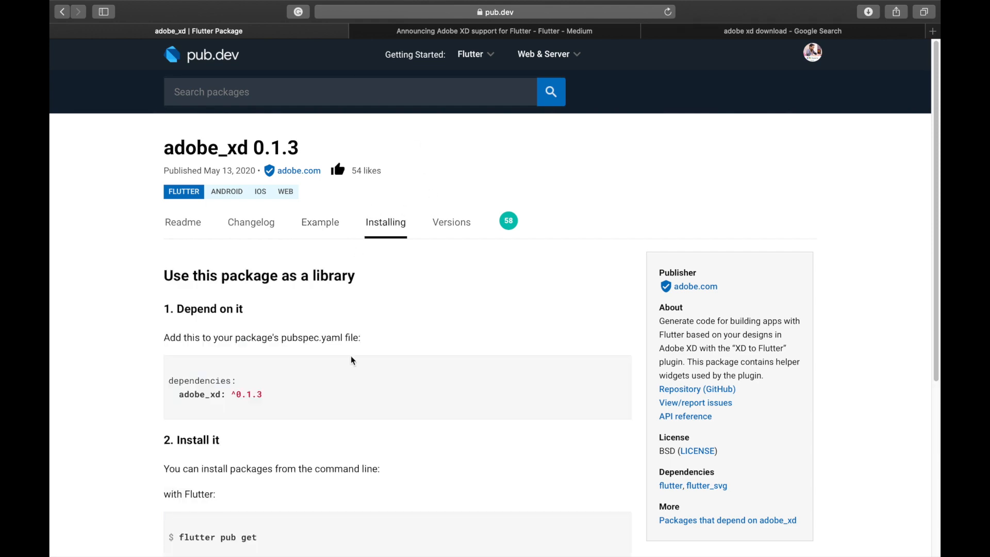
pyautogui.moveTo(281, 394); pyautogui.dragTo(174, 392)
pyautogui.press('super+c')
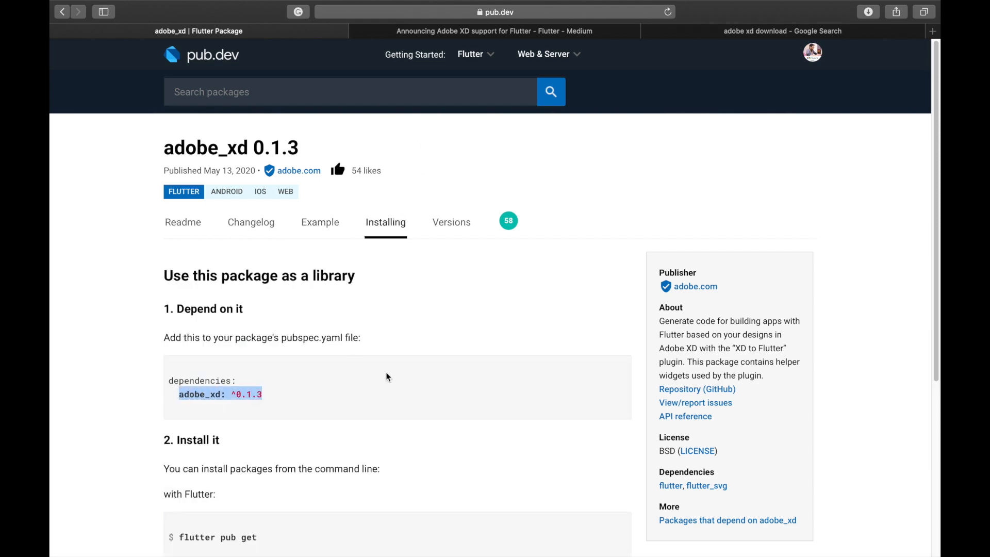
pyautogui.hotkey('ctrl', 'Left')
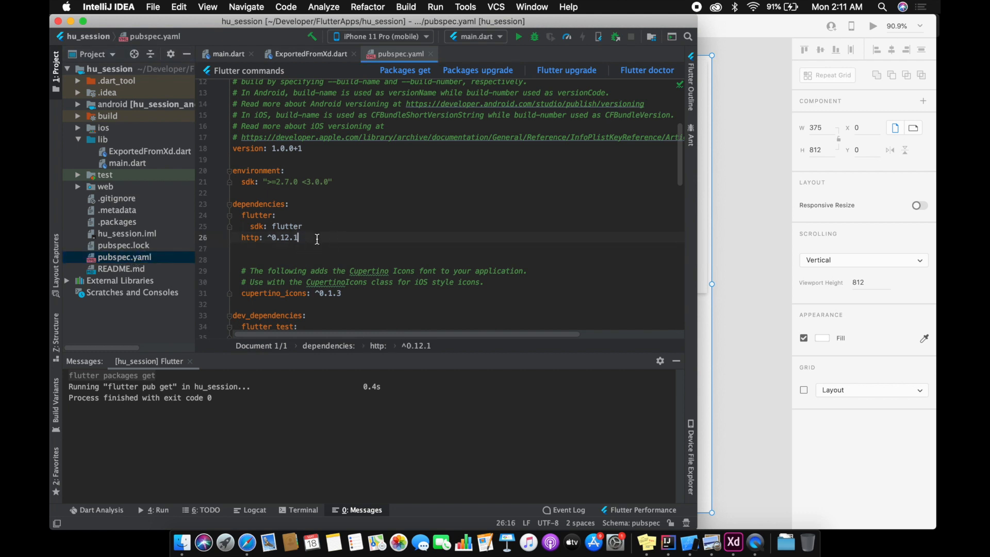
# Step: Add adobe_xd: ^0.1.3 below the http dependency in pubspec.yaml, get the packages and close the file
pyautogui.press('Return')
pyautogui.press('super+v')
pyautogui.click(405, 70)
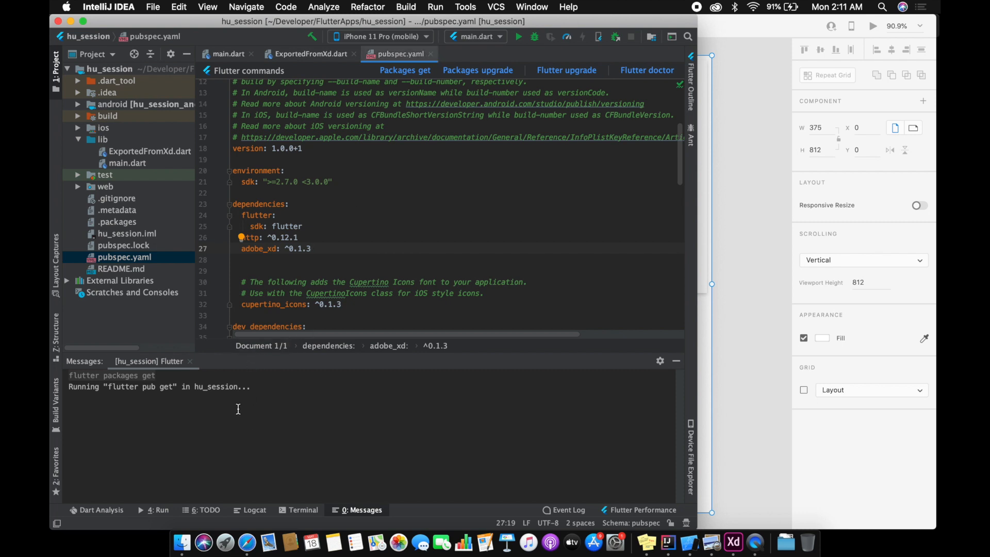
pyautogui.click(430, 54)
pyautogui.click(484, 78)
# Step: Copy the class name from ExportedFromXd.dart and set the MaterialApp's home in main.dart to ExportedFromXd() instead of MyHomePage
pyautogui.click(514, 163)
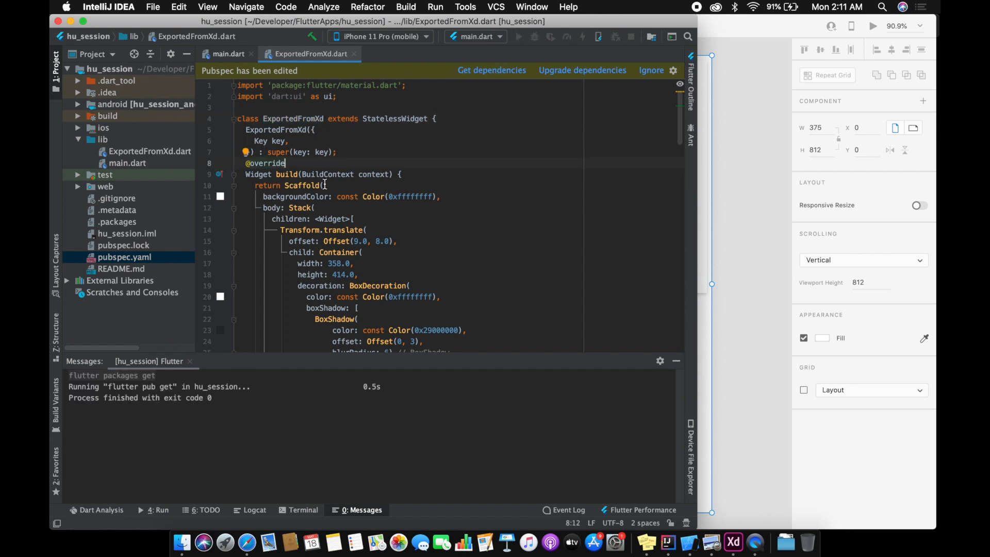
pyautogui.doubleClick(297, 102)
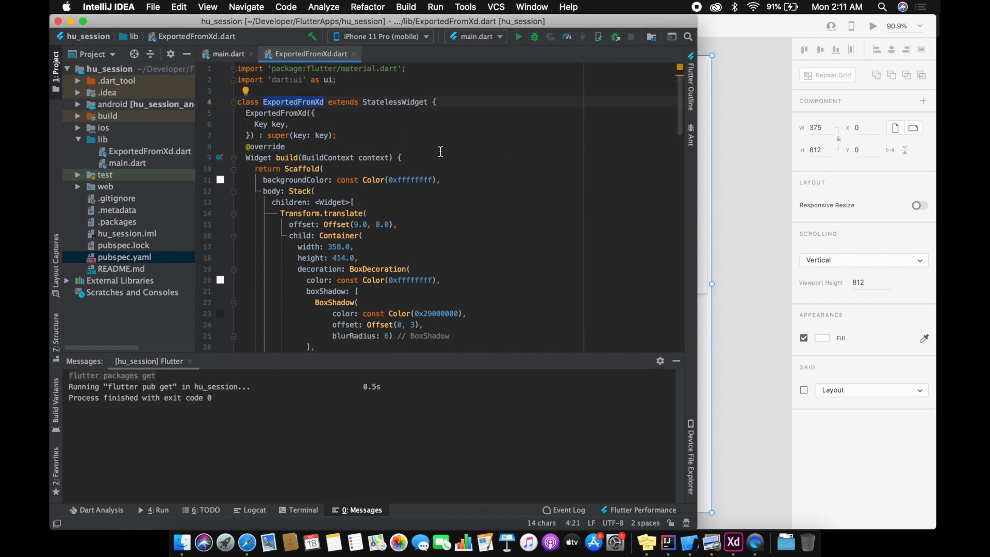
pyautogui.doubleClick(127, 163)
pyautogui.scroll(5, 315, 321)
pyautogui.scroll(-3, 315, 321)
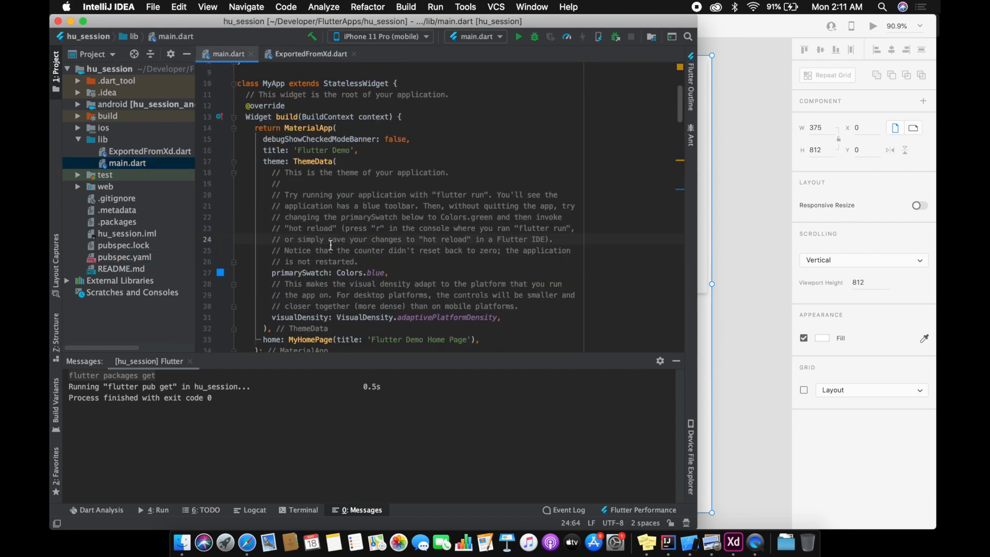
pyautogui.scroll(-1, 315, 320)
pyautogui.moveTo(288, 335); pyautogui.dragTo(478, 336)
pyautogui.write('ExportedFromXd()')
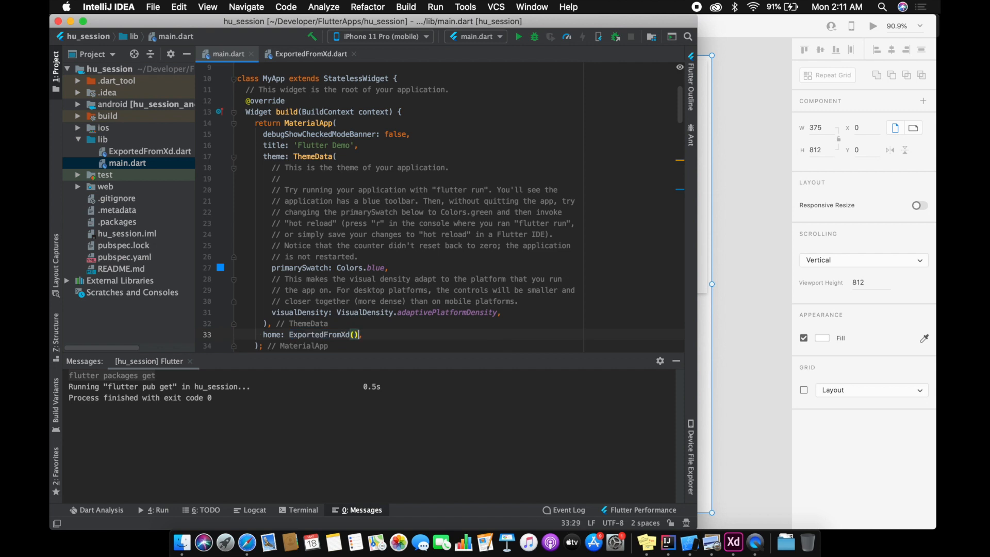
pyautogui.click(485, 329)
# Step: Import the ExportedFromXd class into main.dart, save the file and run the app on the iPhone 11 Pro simulator
pyautogui.moveTo(349, 334); pyautogui.dragTo(346, 335)
pyautogui.hotkey('alt', 'Return')
pyautogui.press('Return')
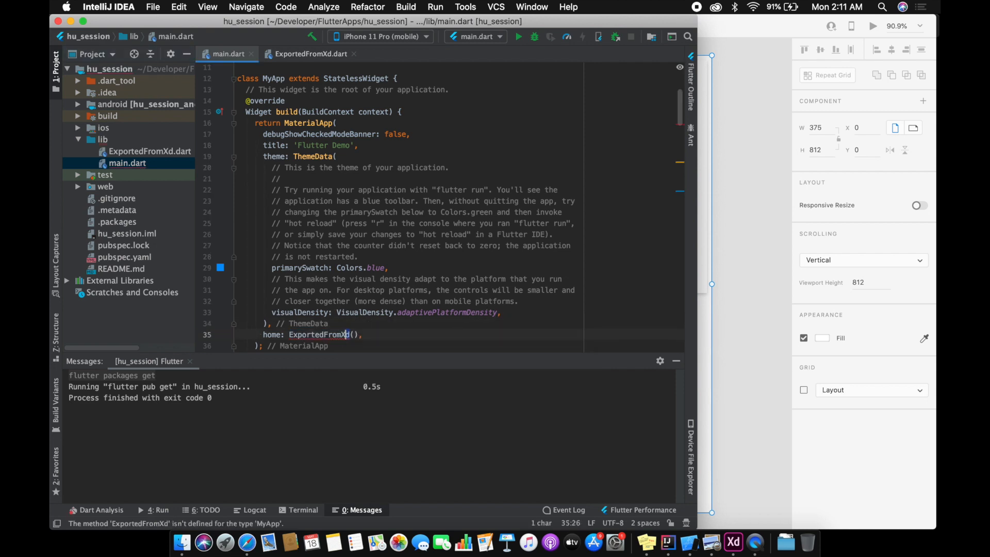
pyautogui.click(462, 326)
pyautogui.scroll(-2, 489, 310)
pyautogui.press('super+s')
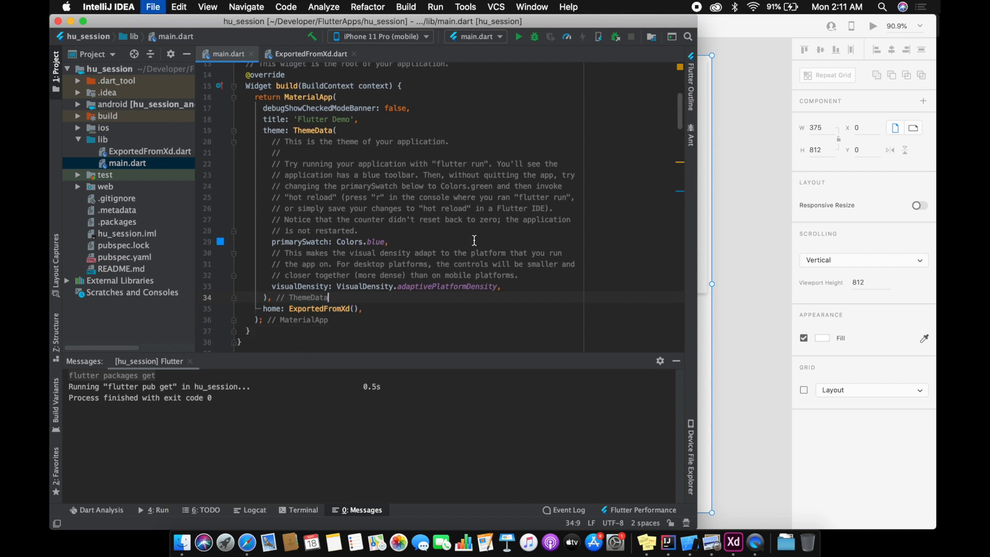
pyautogui.click(519, 36)
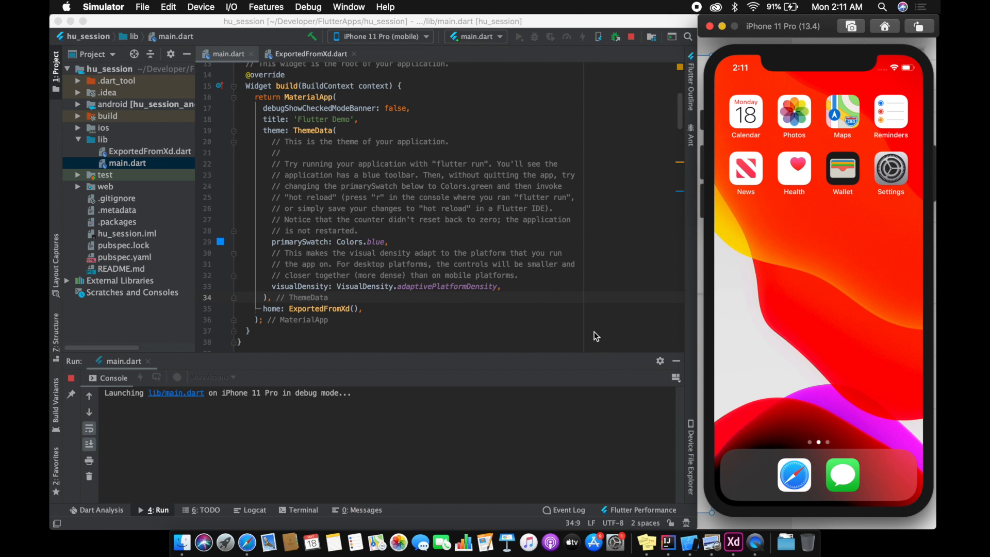
# Step: Switch to the browser and open the release notes link from the Medium article on Adobe XD support in a new tab
pyautogui.click(247, 542)
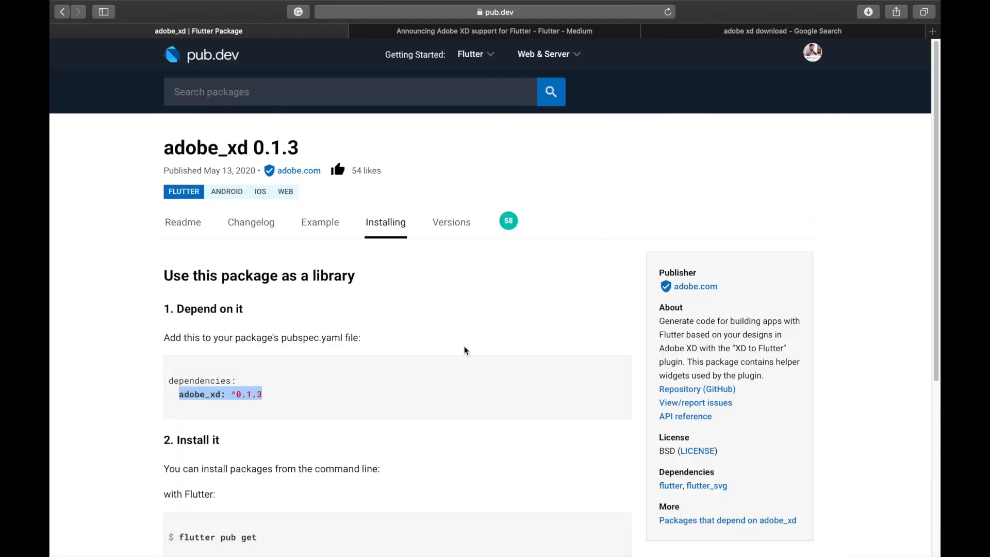
pyautogui.click(580, 32)
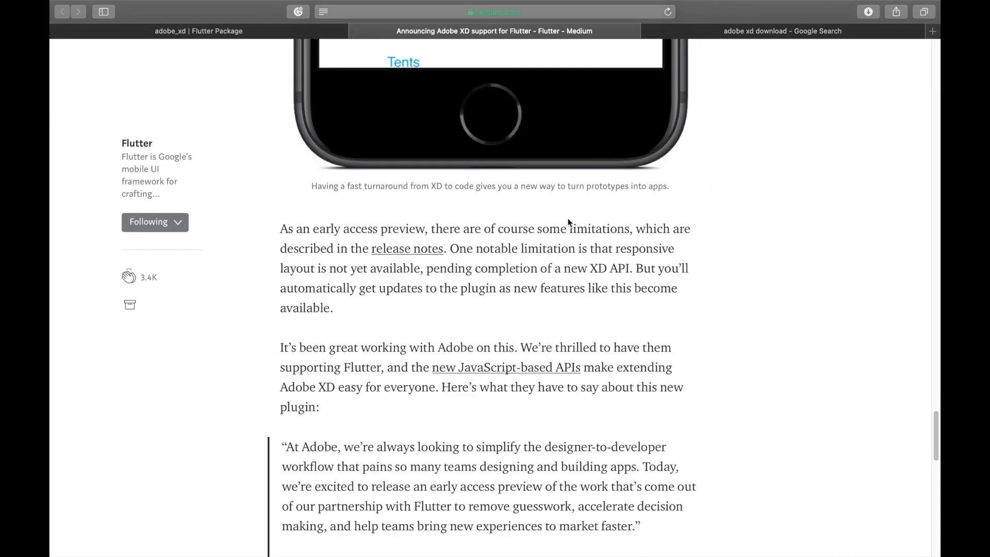
pyautogui.scroll(4, 705, 254)
pyautogui.scroll(10, 704, 254)
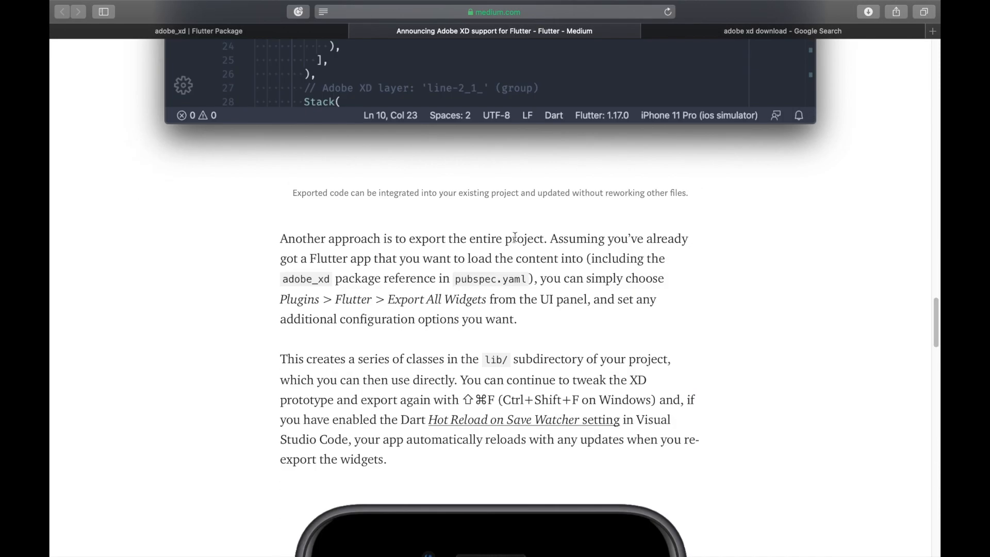
pyautogui.scroll(-5, 691, 248)
pyautogui.scroll(-10, 742, 252)
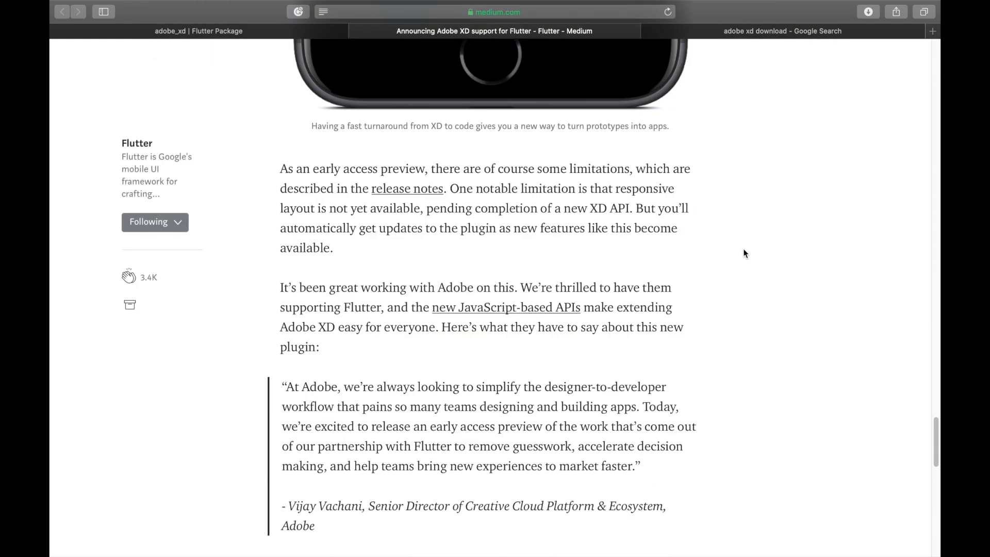
pyautogui.rightClick(400, 188)
pyautogui.click(430, 194)
pyautogui.click(636, 34)
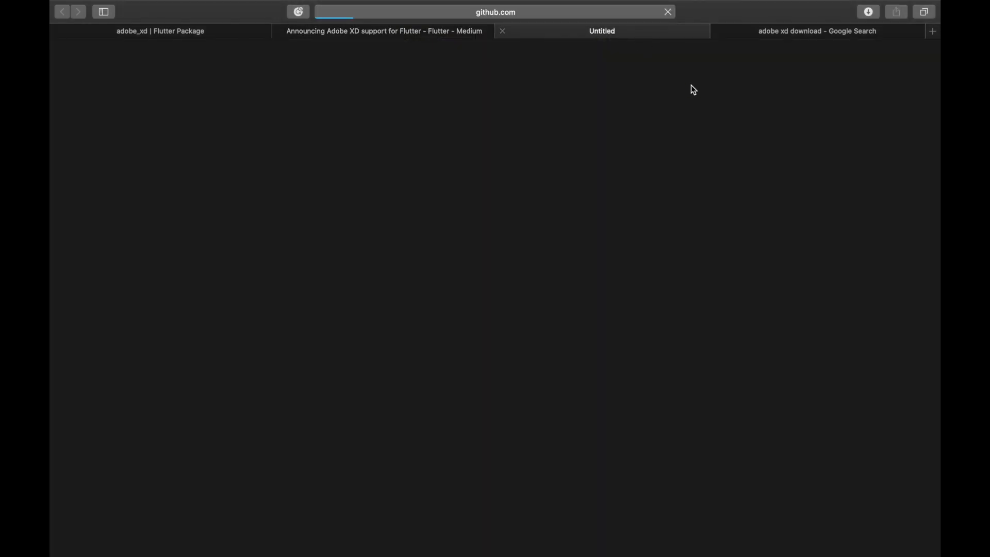
# Step: Read the XD to Flutter plugin README's usage, unsupported features, known issues and image sections, and close its tab
pyautogui.scroll(-8, 559, 258)
pyautogui.scroll(-20, 559, 258)
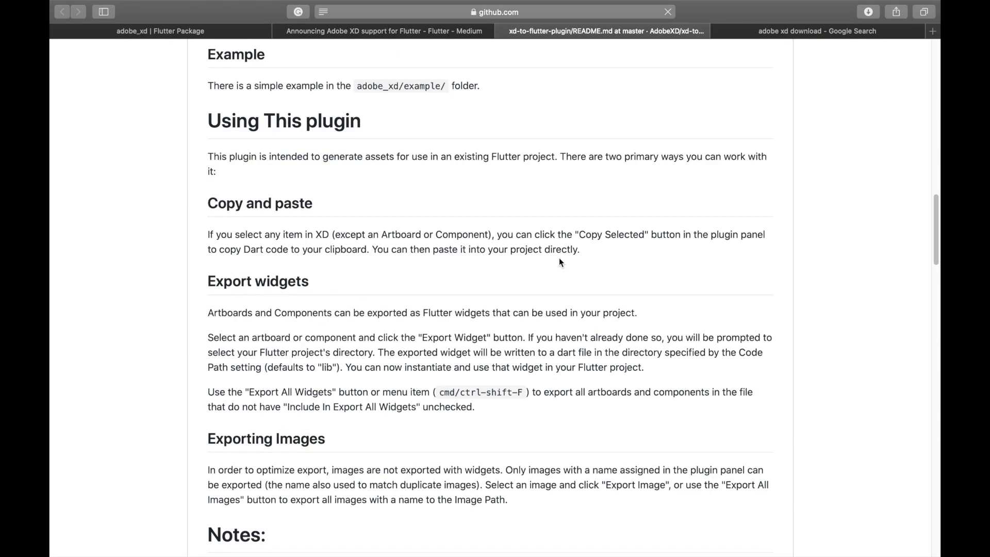
pyautogui.scroll(20, 559, 257)
pyautogui.scroll(-15, 559, 258)
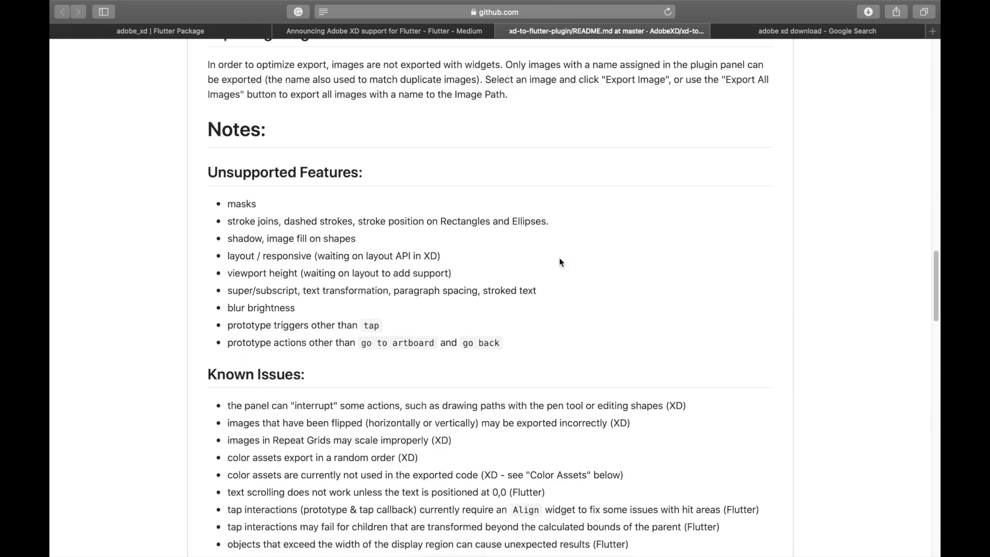
pyautogui.scroll(-15, 559, 257)
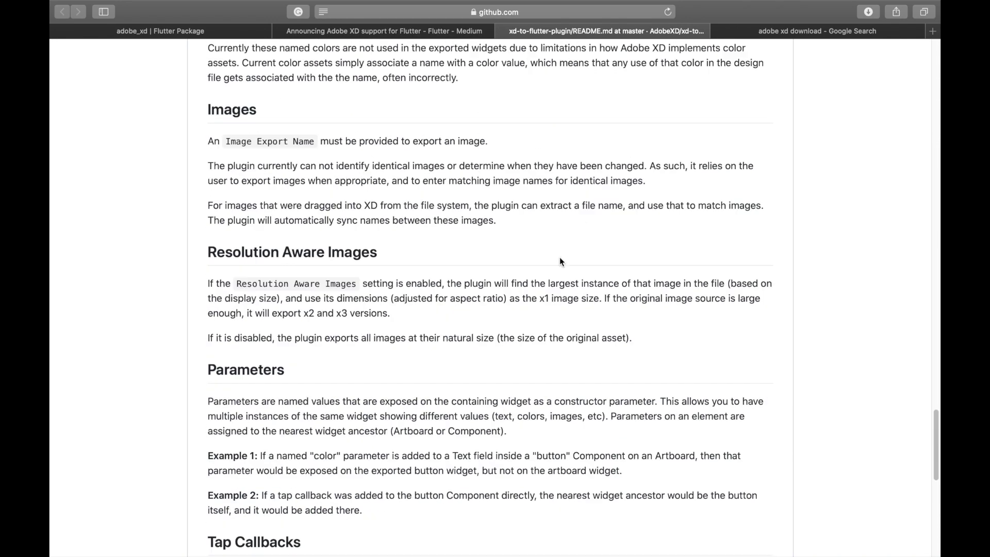
pyautogui.scroll(12, 559, 257)
pyautogui.scroll(20, 559, 258)
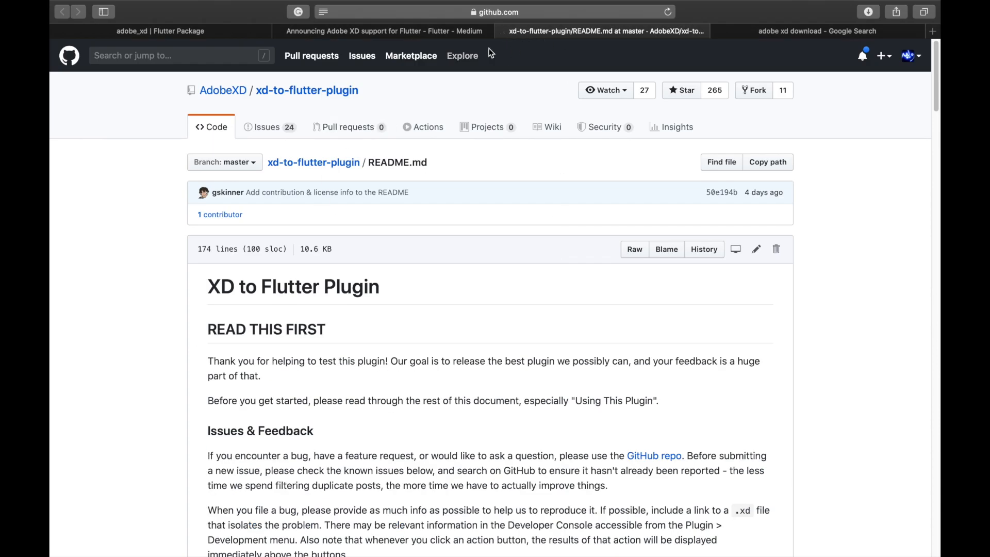
pyautogui.click(503, 32)
# Step: Check the app's build in IntelliJ IDEA, revisiting the Medium article and adobe_xd package page in the browser while it runs
pyautogui.hotkey('ctrl', 'Left')
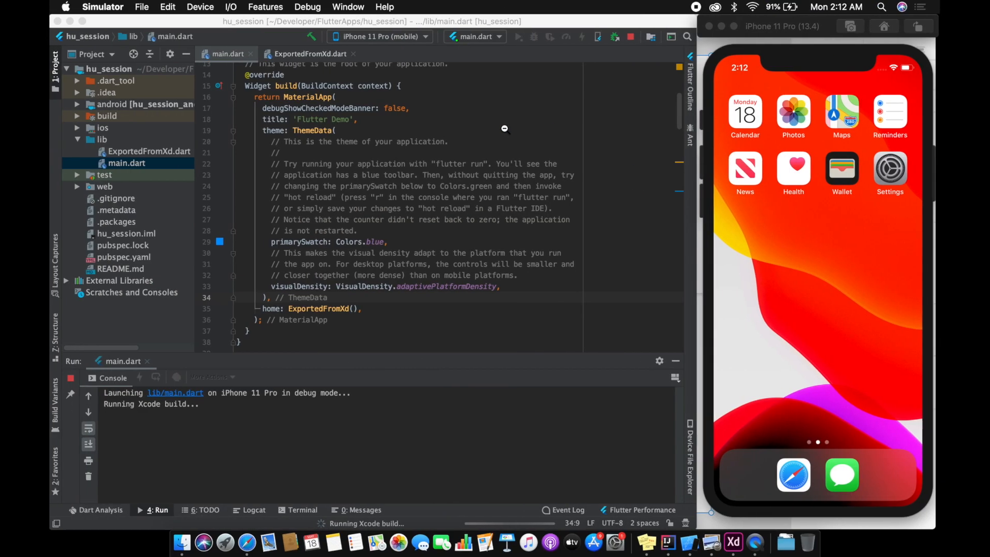
pyautogui.click(584, 264)
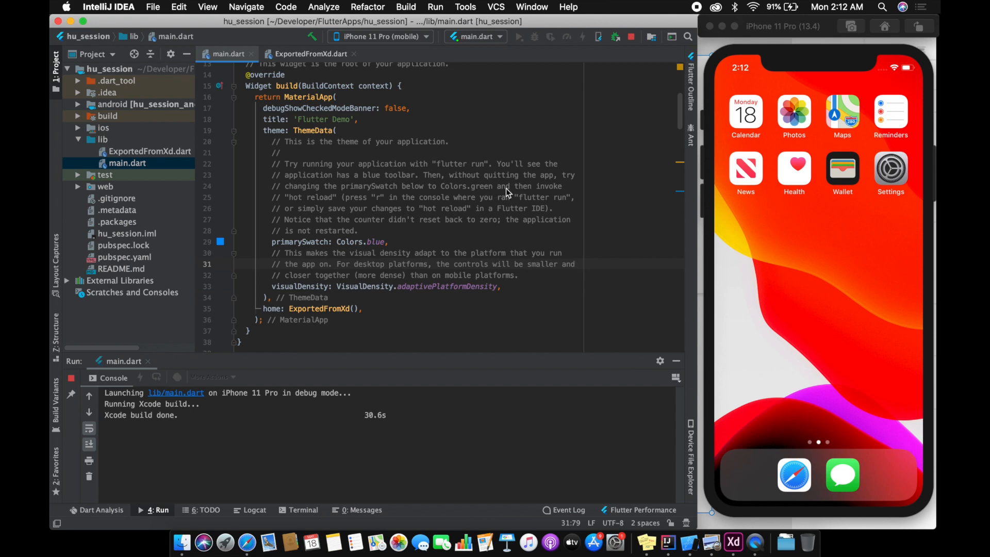
pyautogui.hotkey('ctrl', 'Right')
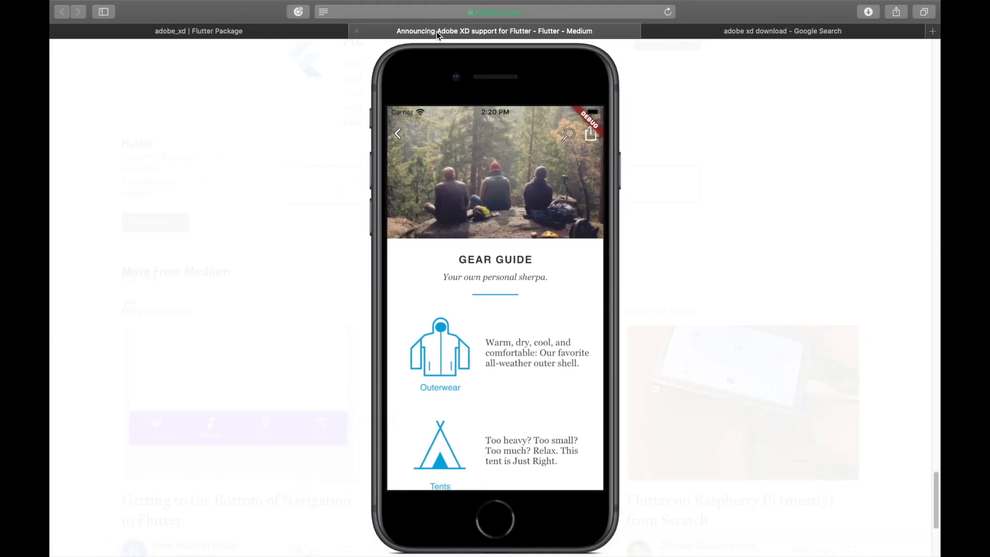
pyautogui.click(307, 80)
pyautogui.scroll(15, 292, 175)
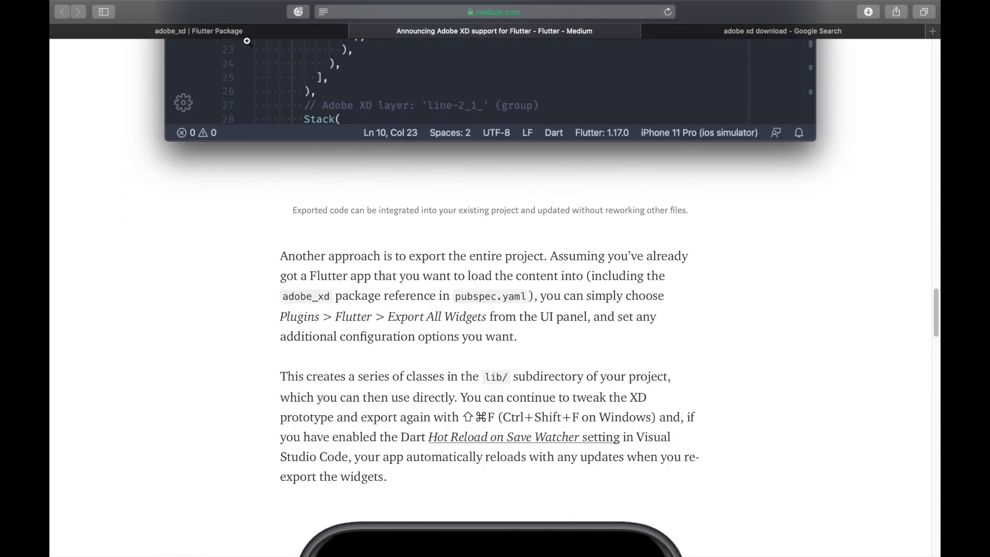
pyautogui.click(246, 30)
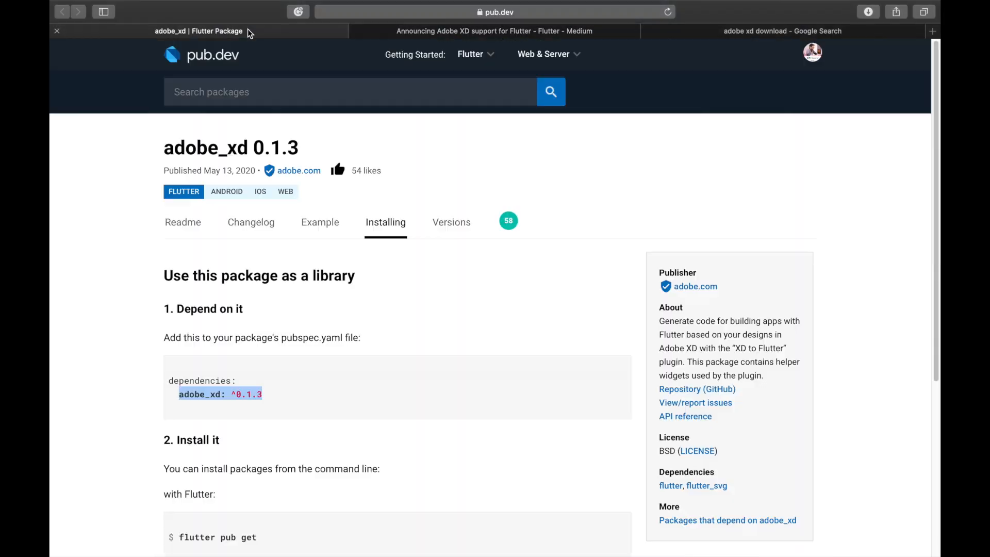
pyautogui.hotkey('ctrl', 'Left')
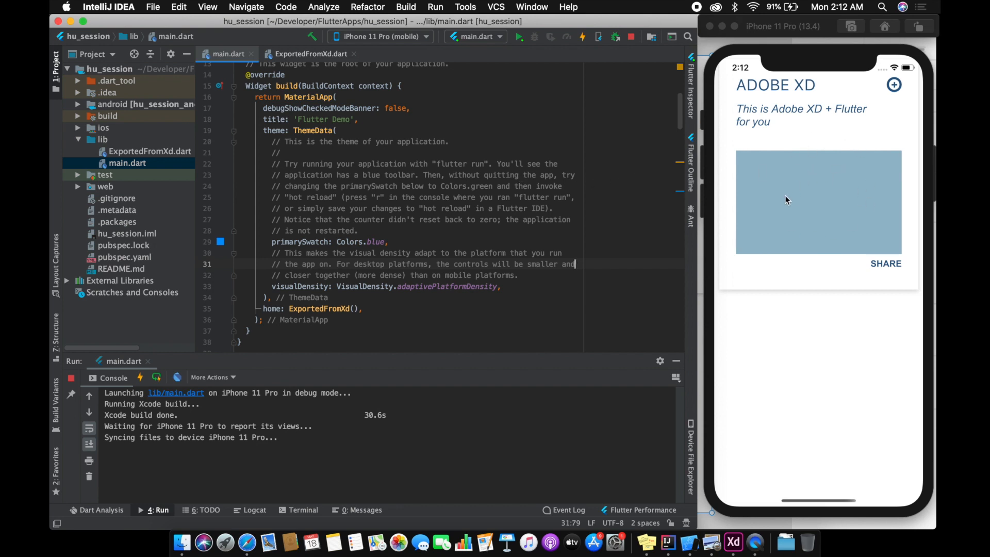
# Step: Wrap the Scaffold's Stack body in ExportedFromXd.dart with a SafeArea widget and save to hot reload the app
pyautogui.click(303, 55)
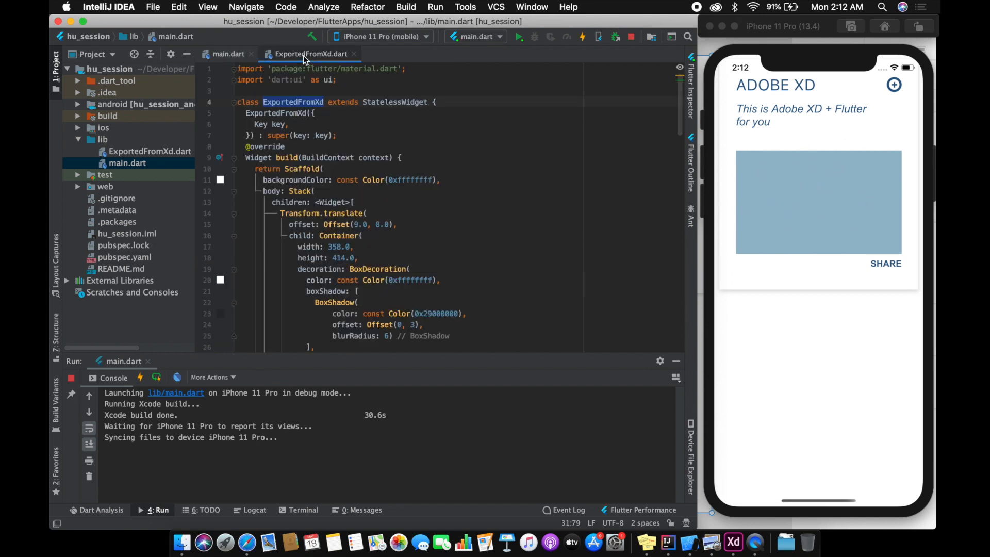
pyautogui.click(296, 189)
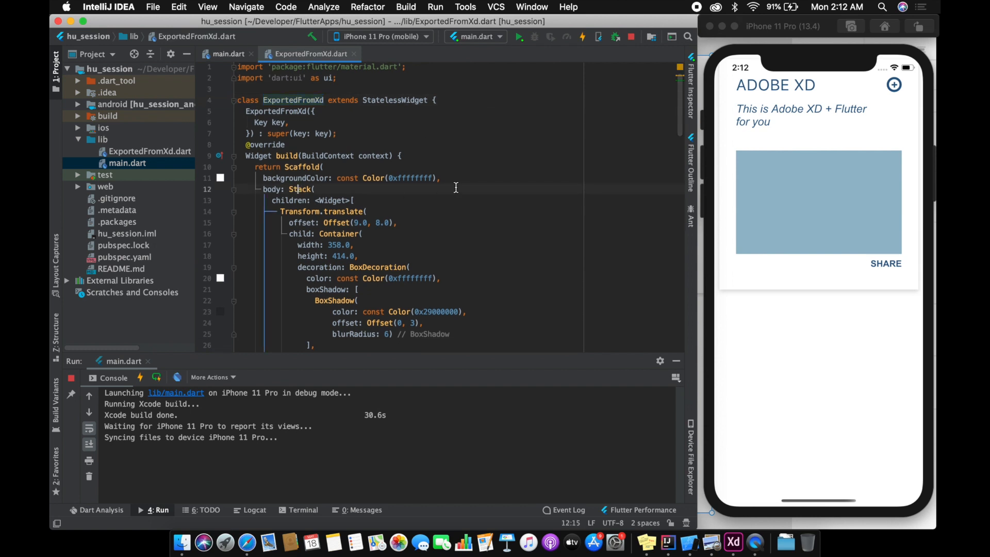
pyautogui.hotkey('alt', 'Return')
pyautogui.press('Return')
pyautogui.write('Safe')
pyautogui.press('Return')
pyautogui.press('super+s')
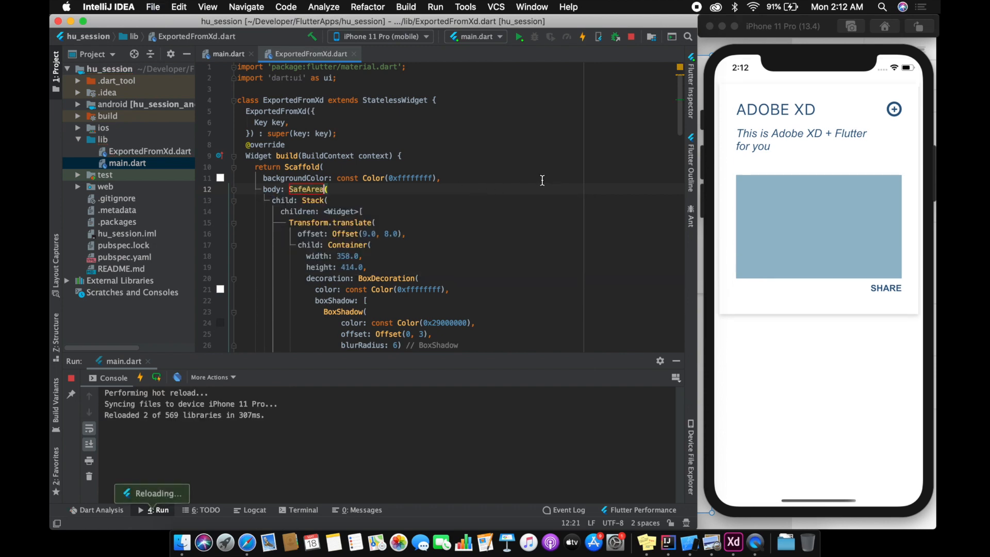
# Step: Examine the generated Stack code in ExportedFromXd.dart, including the Transform.translate offsets, containers and text styles
pyautogui.scroll(-15, 539, 219)
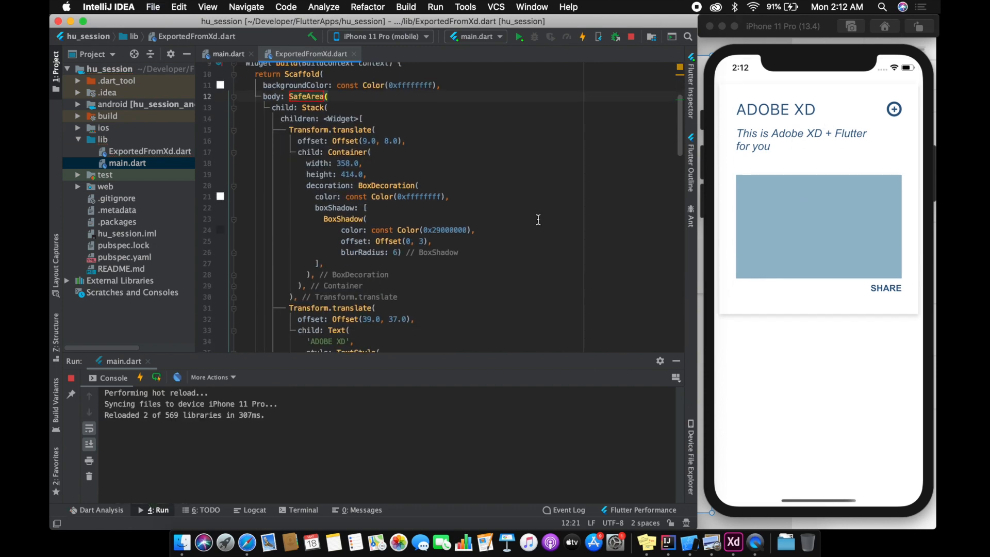
pyautogui.scroll(-13, 539, 219)
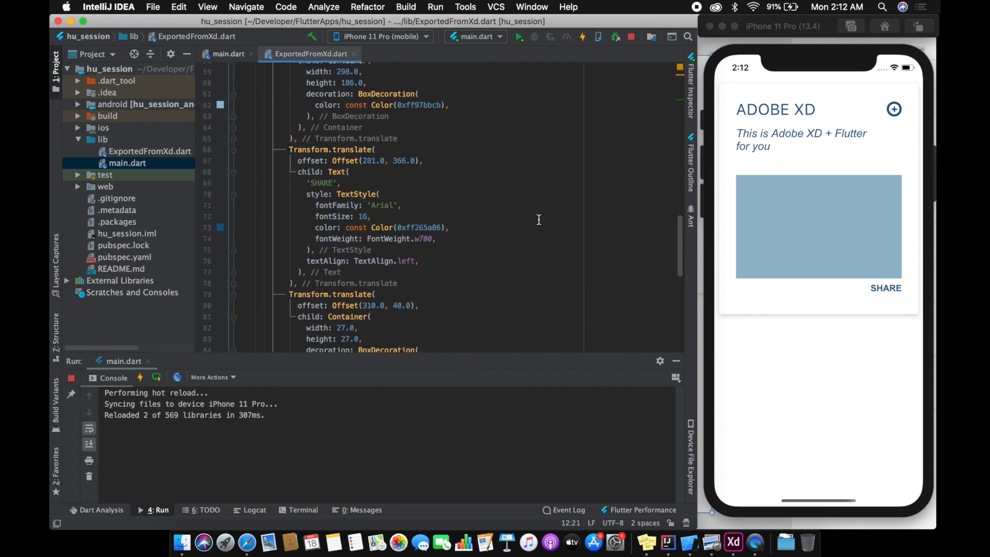
pyautogui.scroll(7, 458, 238)
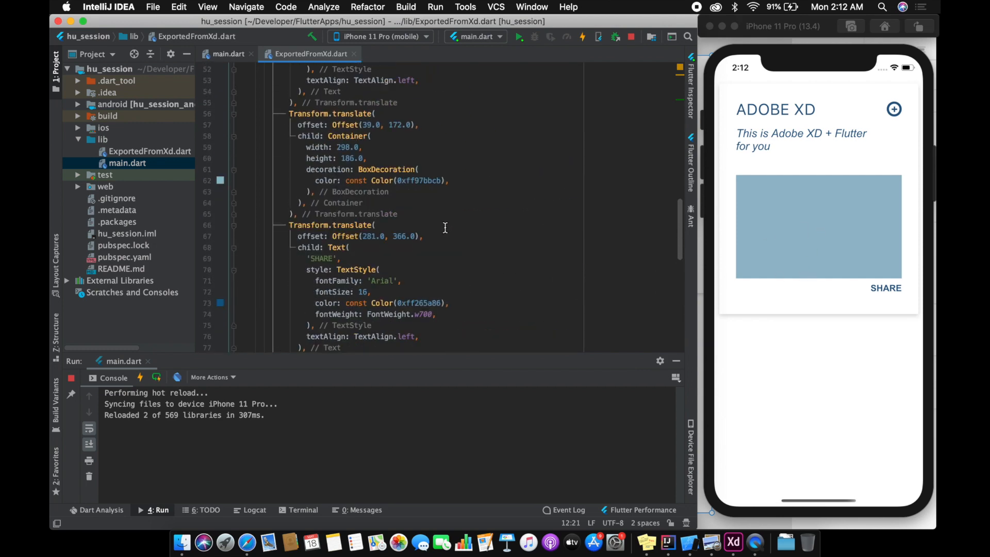
pyautogui.scroll(8, 445, 228)
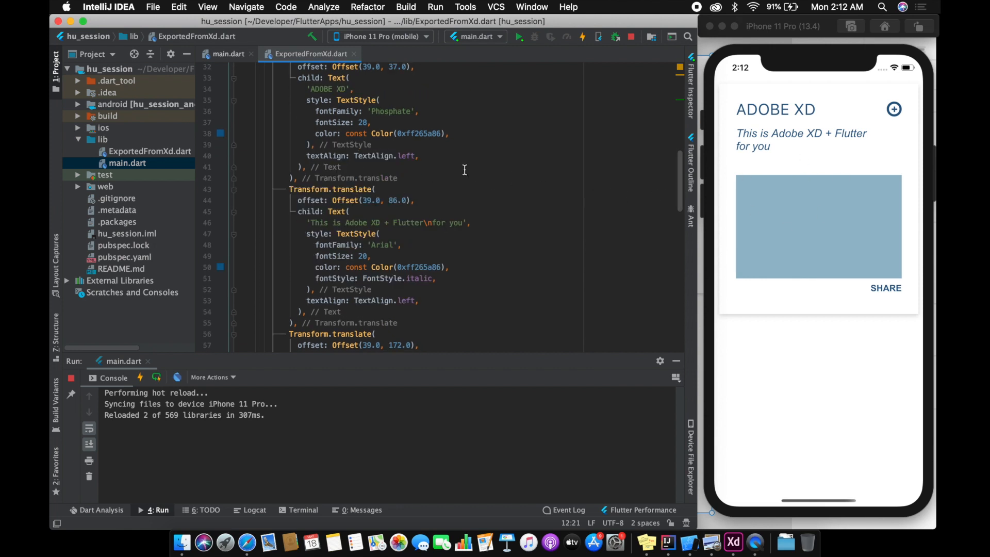
pyautogui.scroll(6, 477, 174)
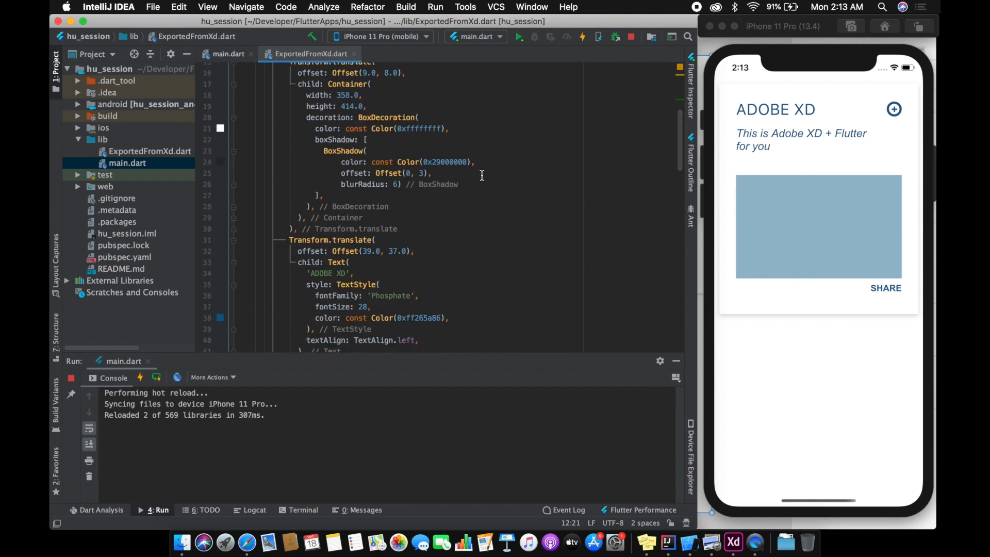
pyautogui.scroll(4, 534, 162)
pyautogui.click(536, 161)
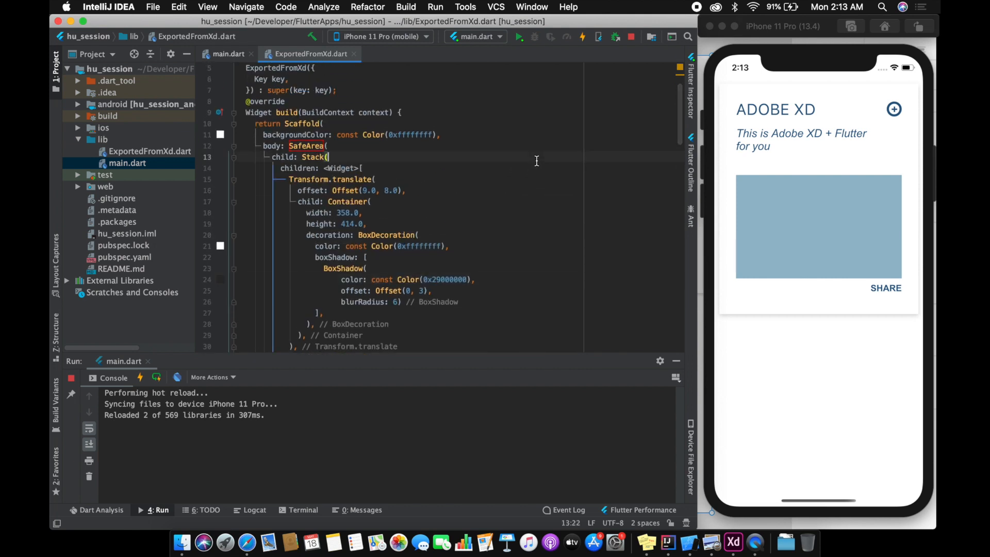
pyautogui.click(543, 134)
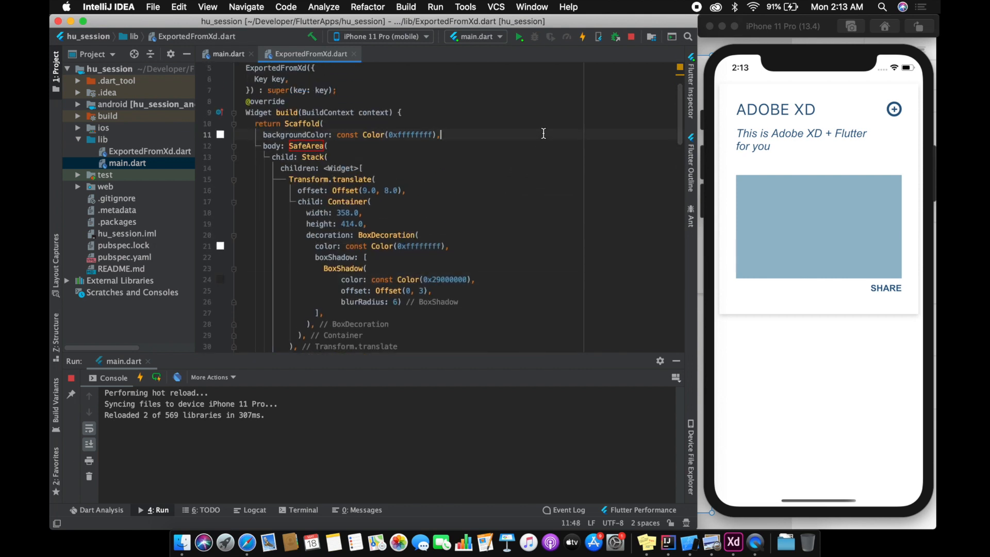
pyautogui.click(546, 201)
pyautogui.click(468, 191)
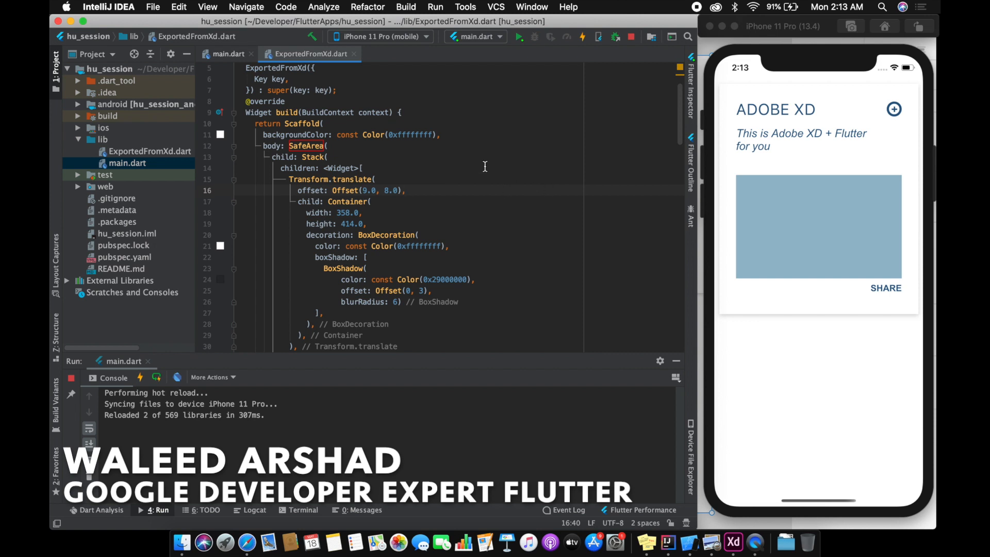
pyautogui.click(477, 138)
pyautogui.scroll(-2, 542, 198)
pyautogui.click(557, 218)
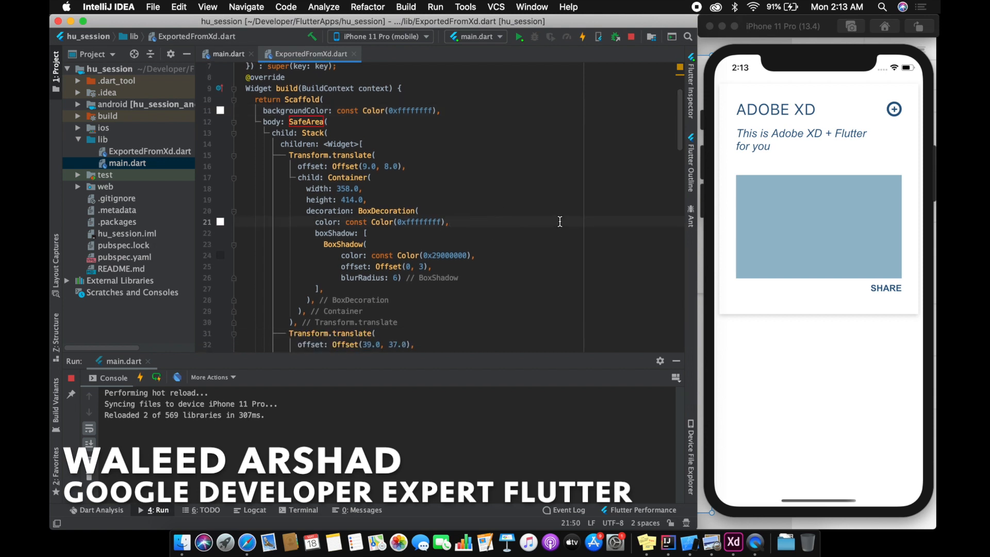
pyautogui.scroll(-5, 567, 202)
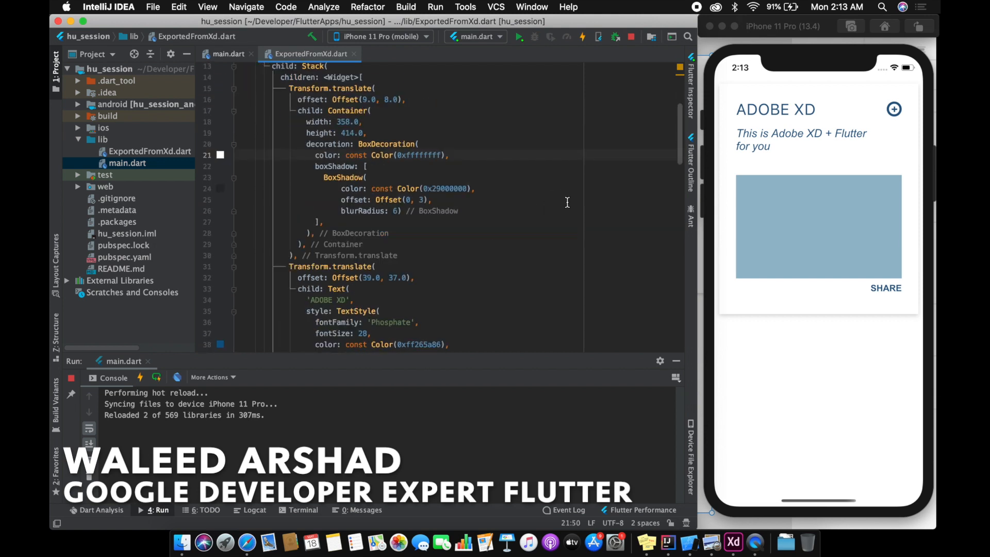